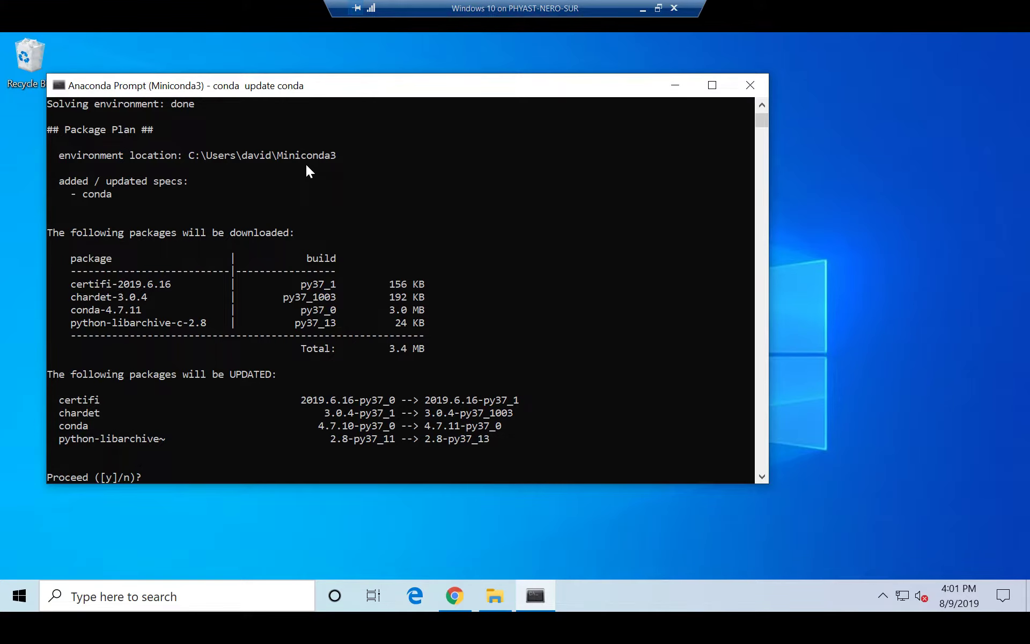
Proceed with the pending conda update, and install the anaconda-navigator package with conda, accepting the package plan
key(Return)
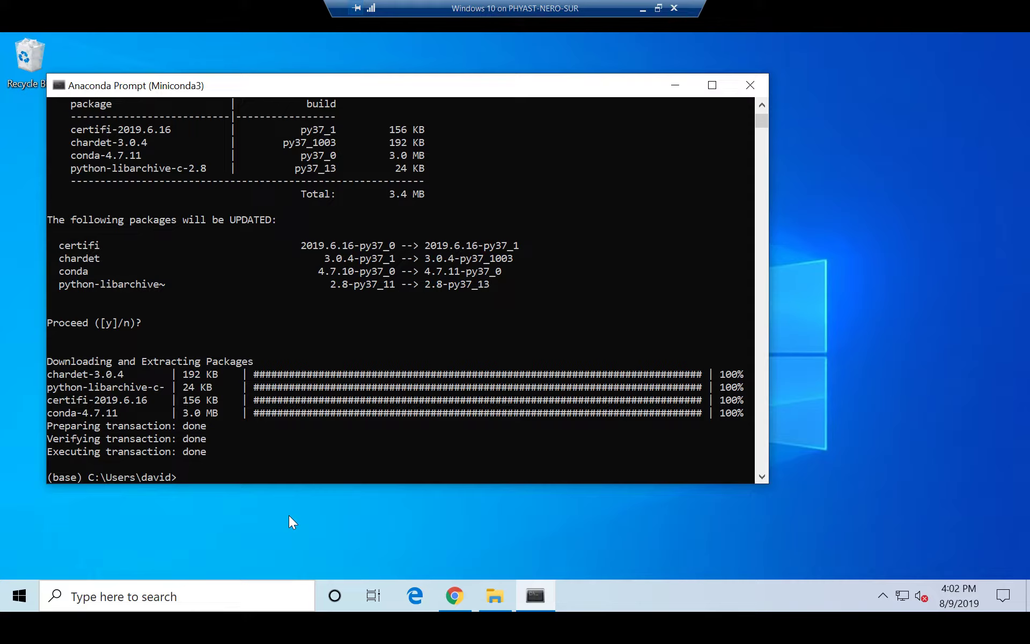
text(conda install anaconda-)
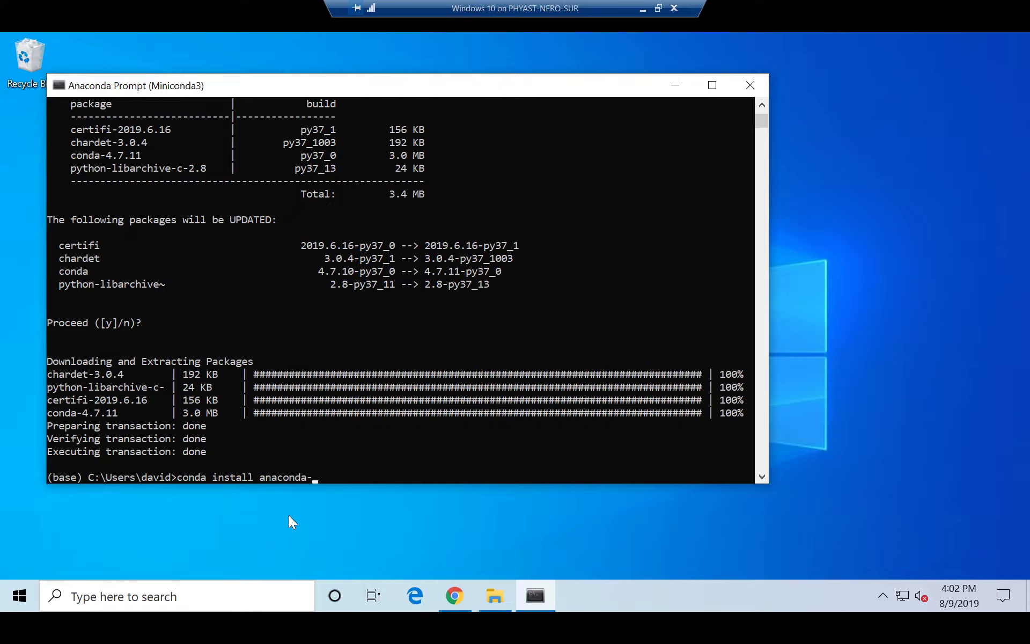
text(navigator)
key(Return)
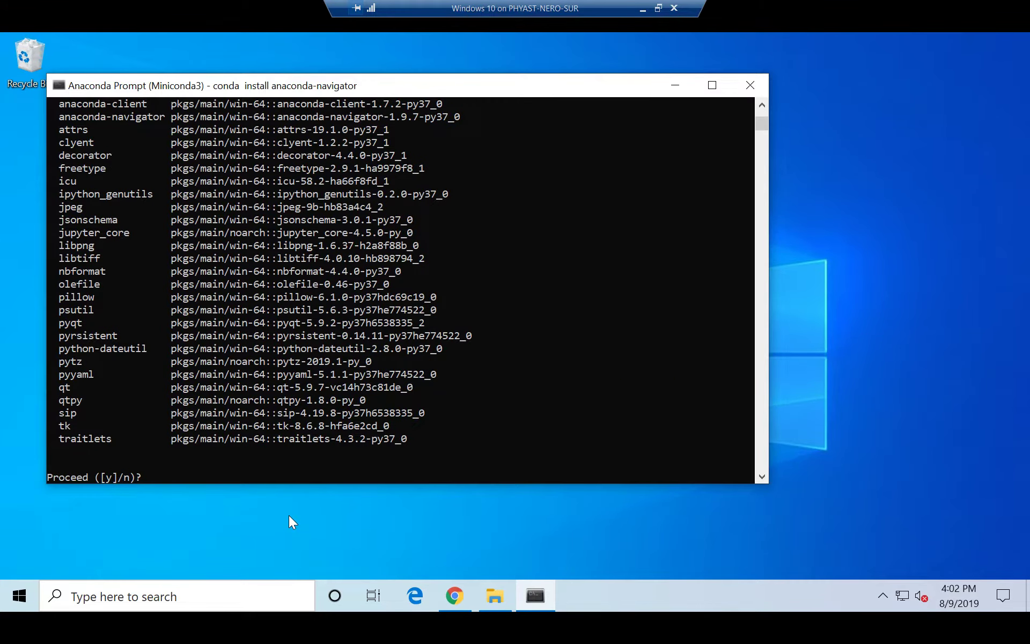
key(Return)
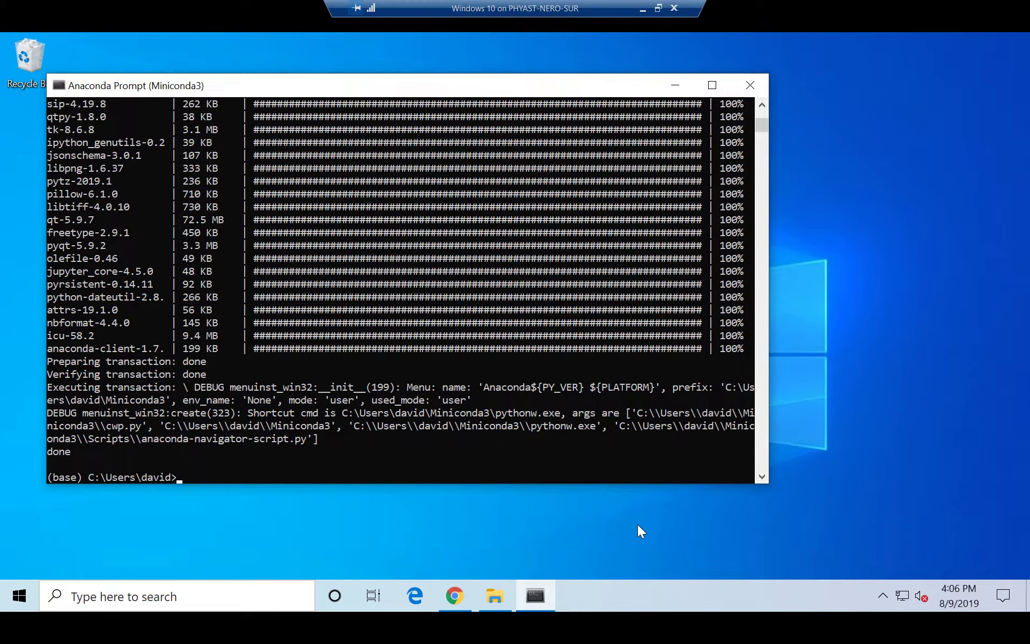
Launch Anaconda Navigator, opt out of helping improve Anaconda, dismiss the welcome message permanently and bring the Navigator window forward
click(31, 591)
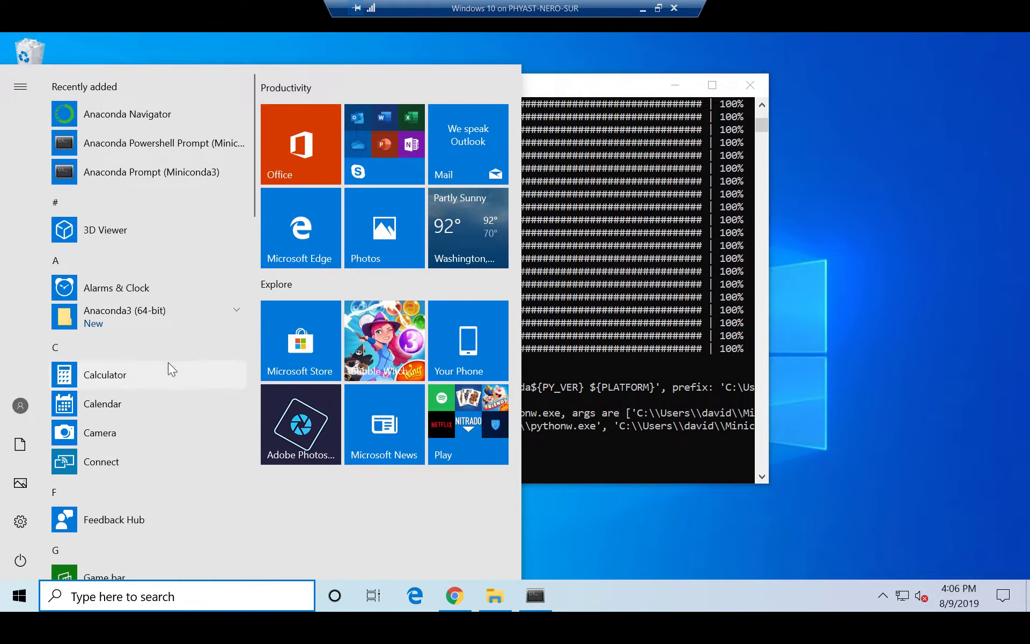
click(189, 313)
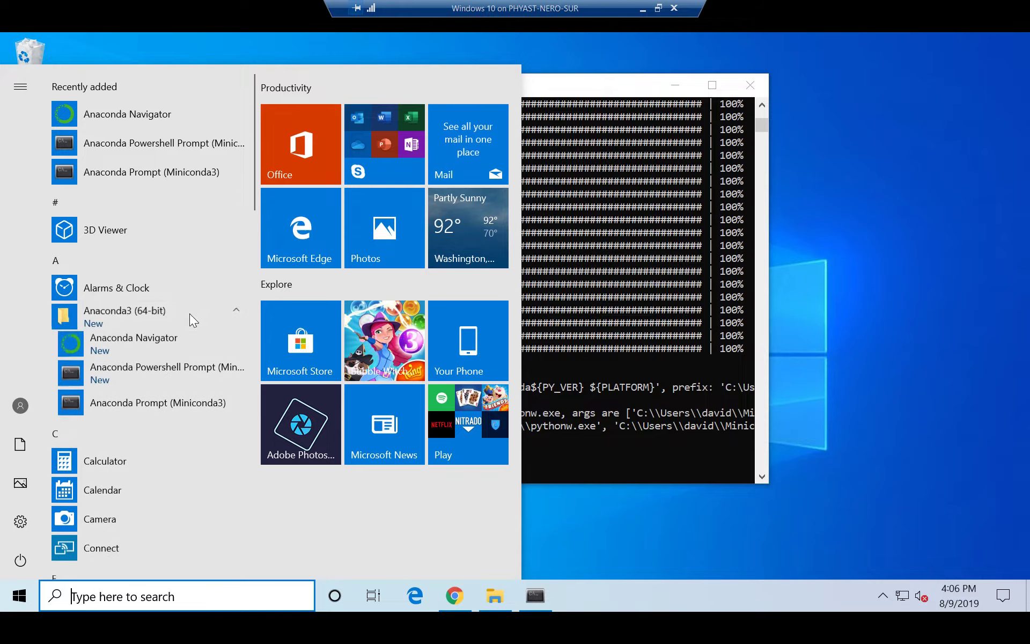
click(187, 352)
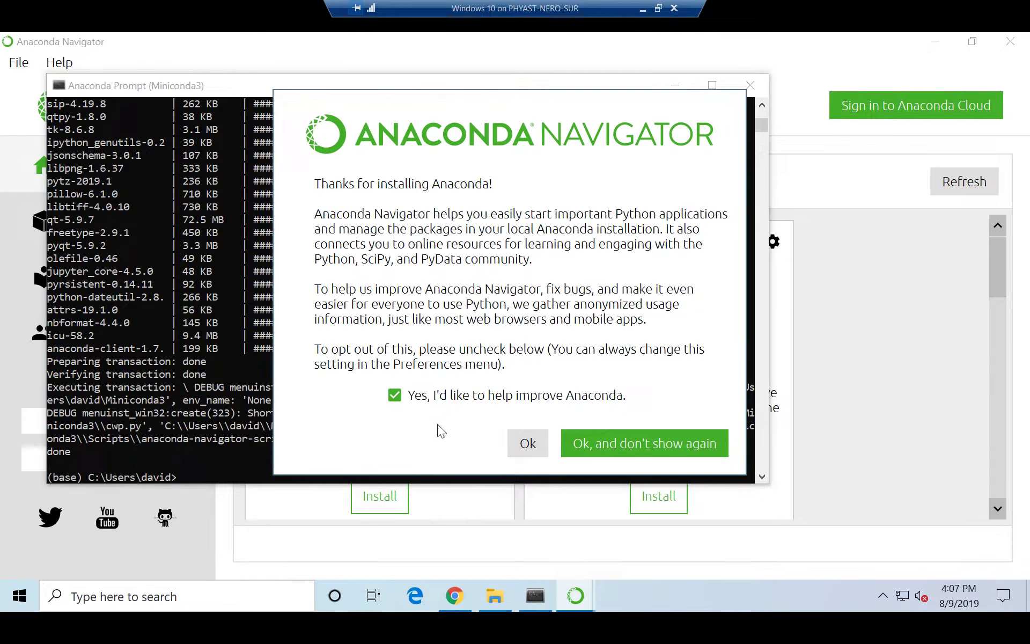
click(395, 397)
click(612, 452)
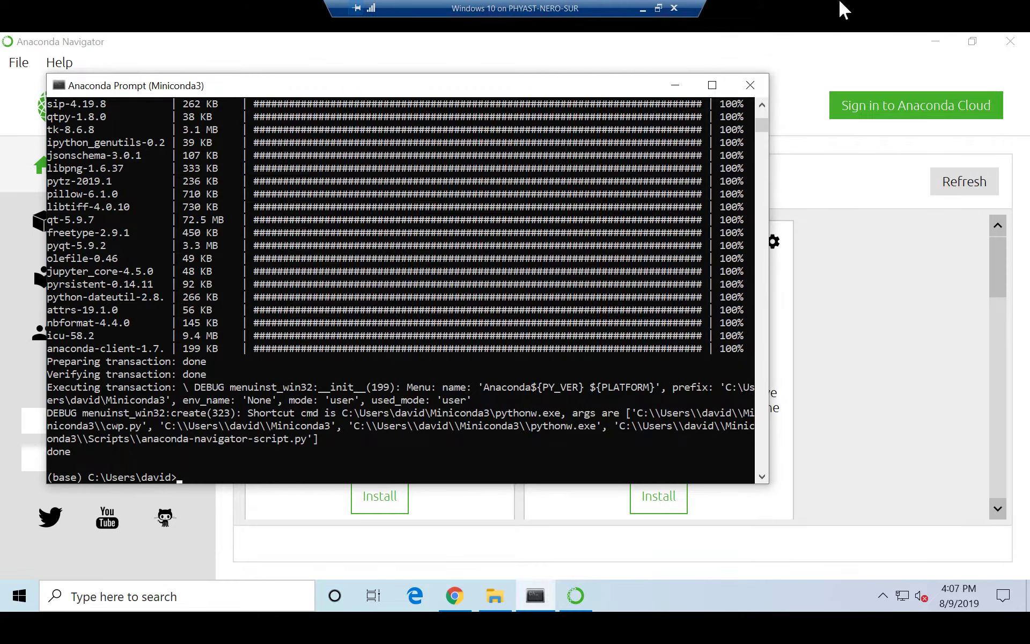
click(823, 48)
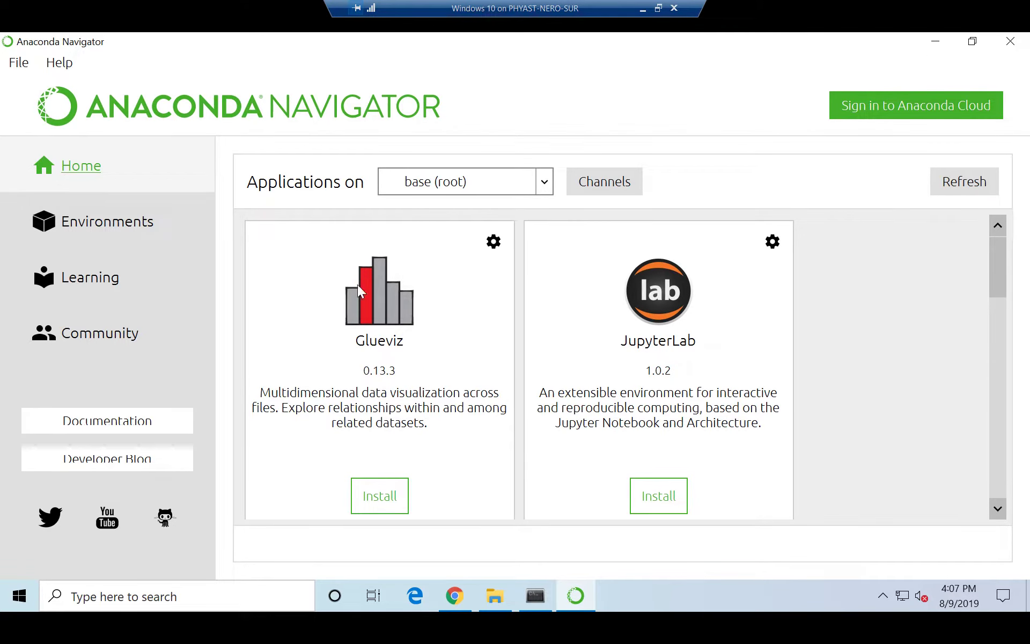
Look through the applications offered for the base (root) environment in Anaconda Navigator
scroll(869, 327, down, 3)
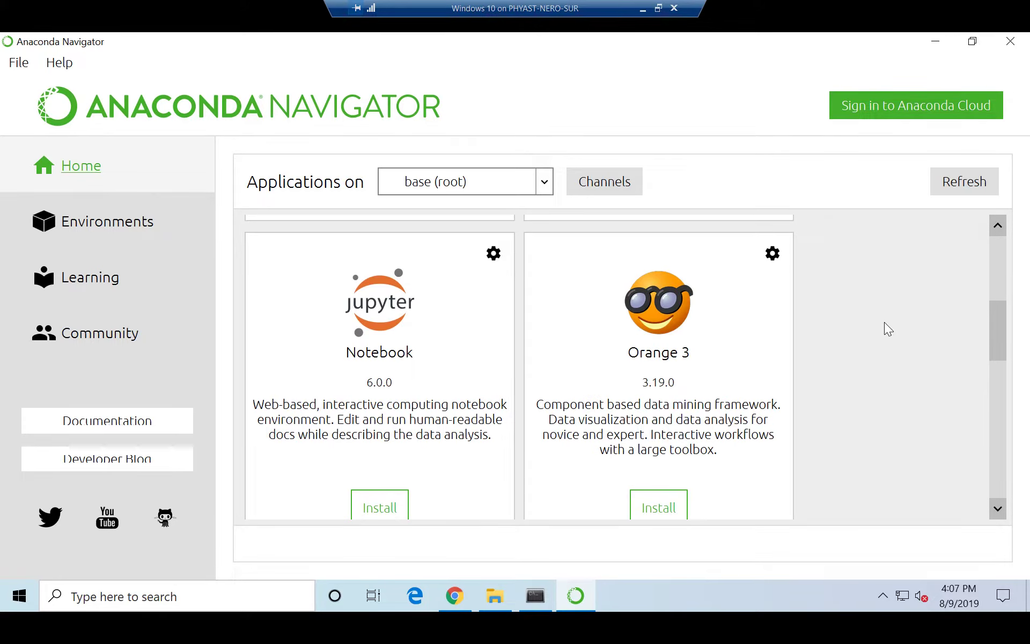
scroll(887, 327, down, 3)
scroll(888, 328, down, 2)
scroll(888, 329, up, 8)
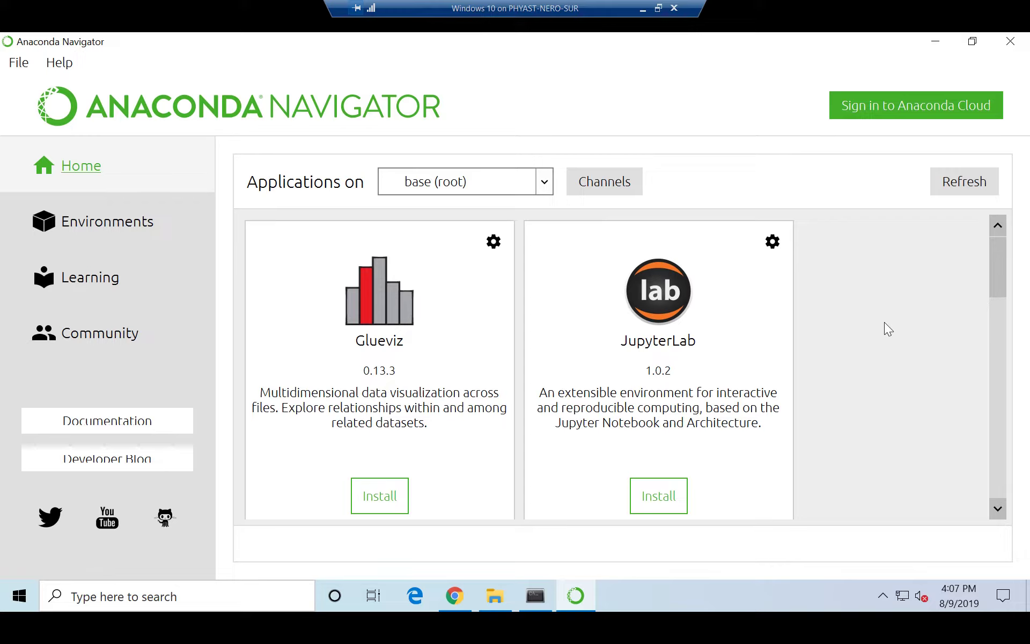
scroll(837, 358, down, 2)
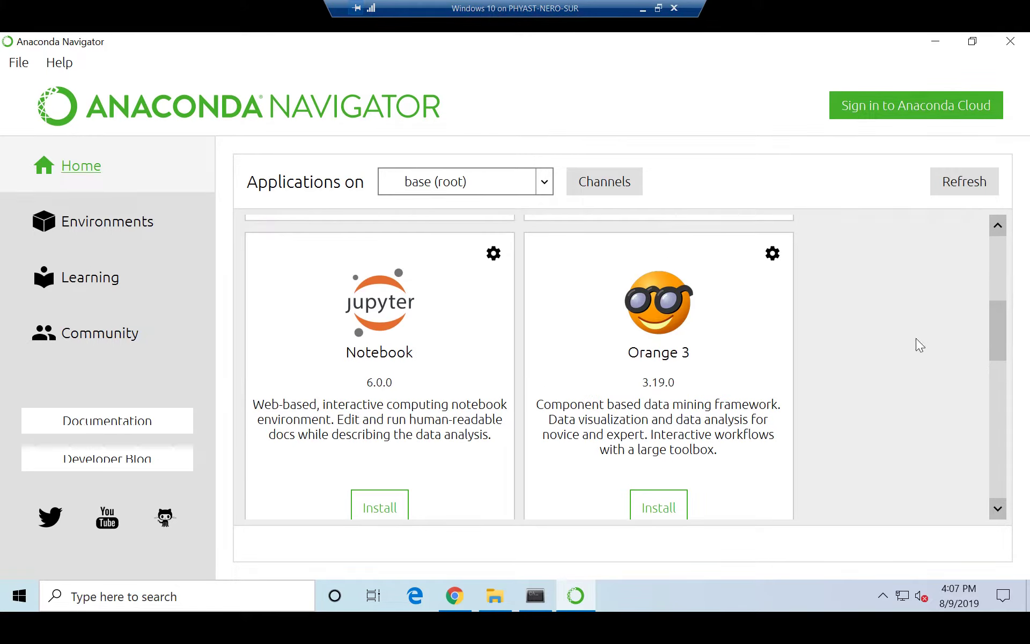
drag(1003, 337, 706, 377)
click(998, 226)
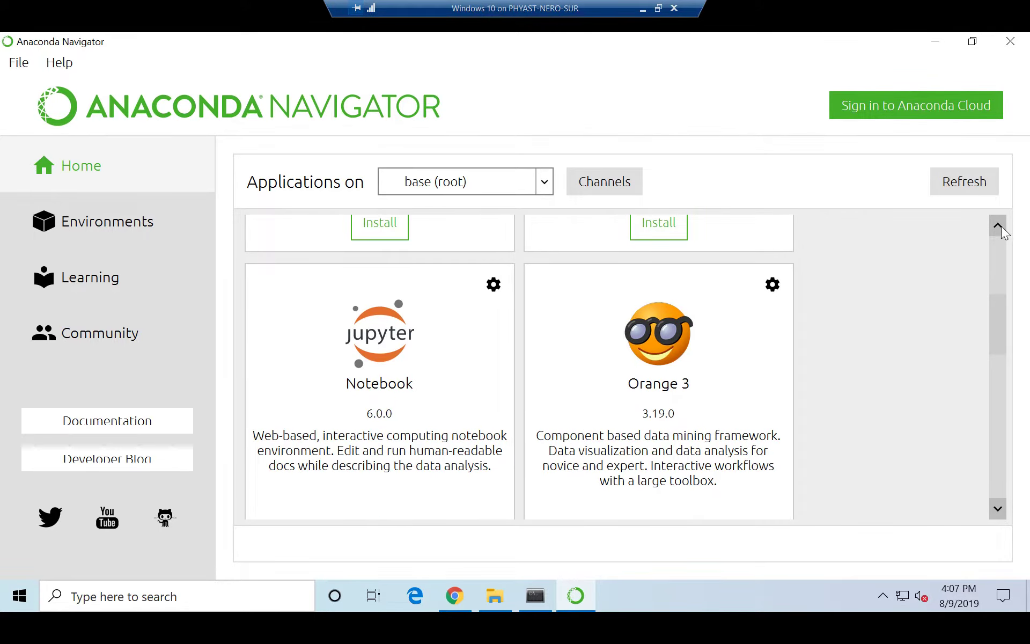
click(999, 227)
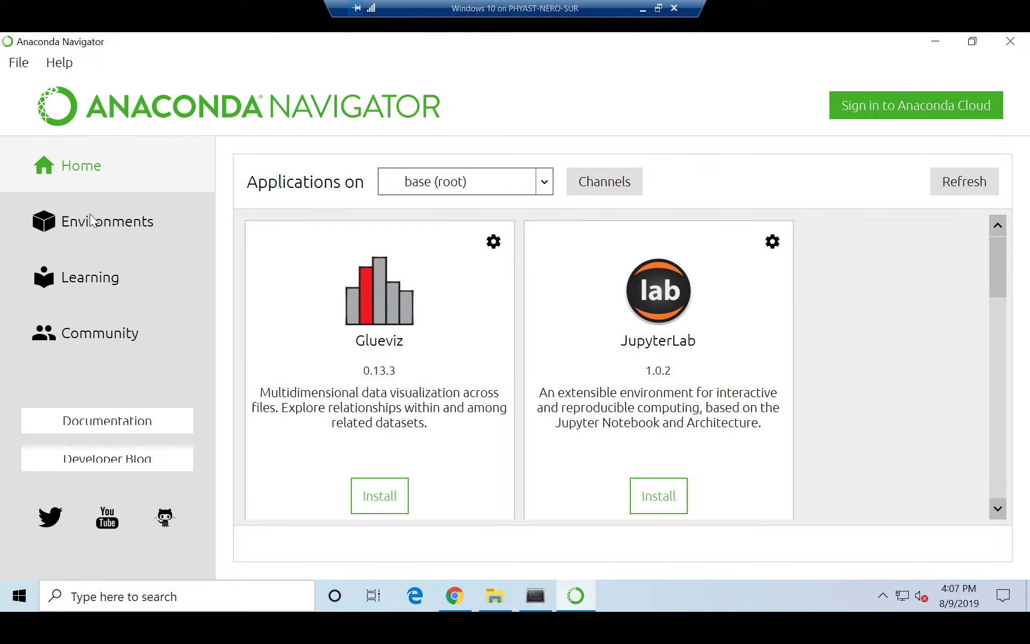
View the packages installed in the base (root) environment, and quit Anaconda Navigator
click(98, 226)
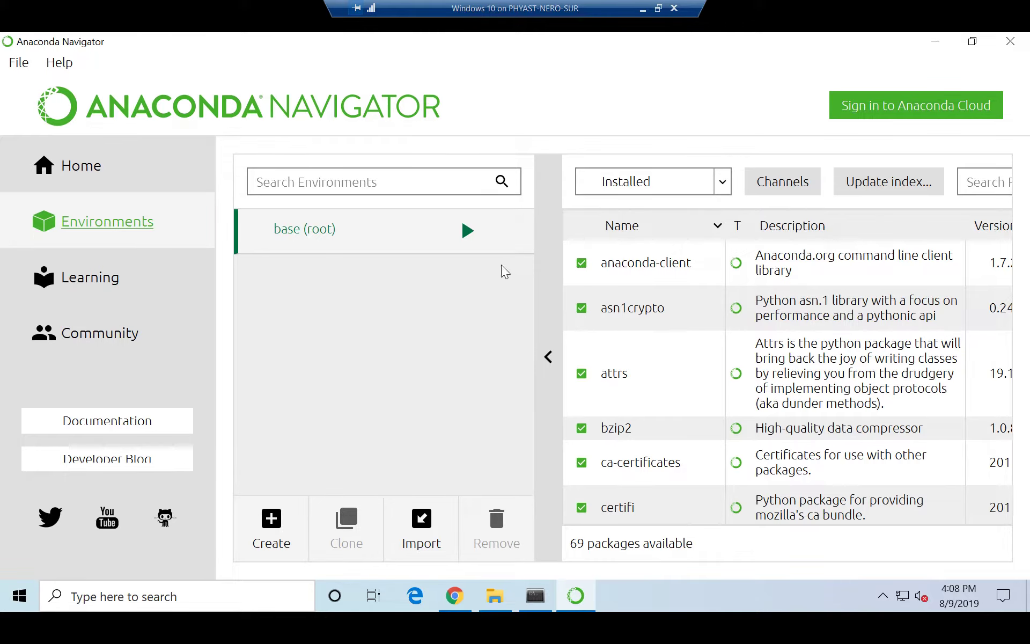
click(1013, 48)
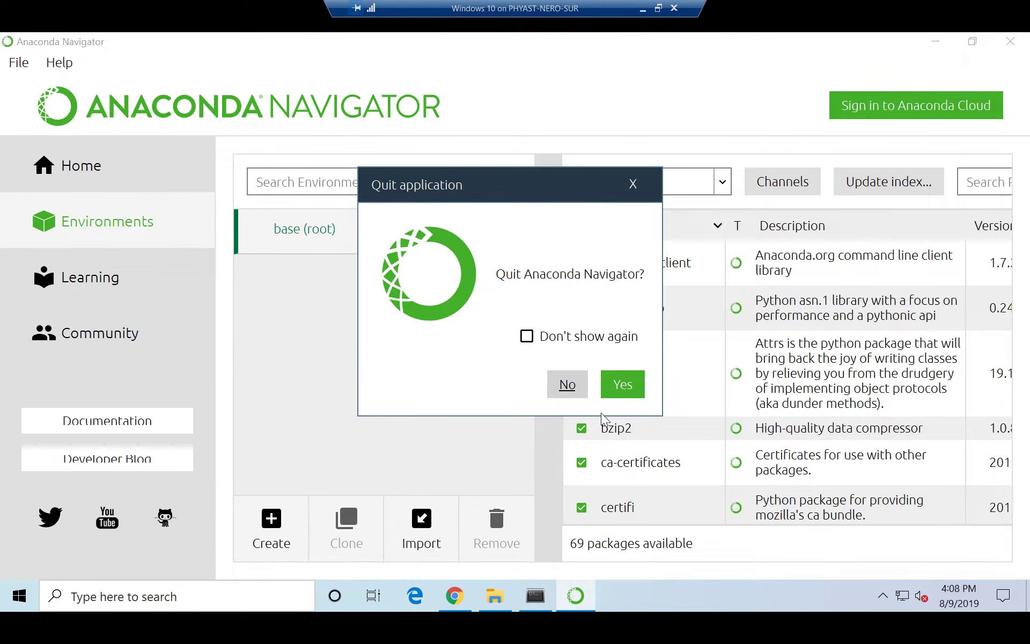
click(621, 385)
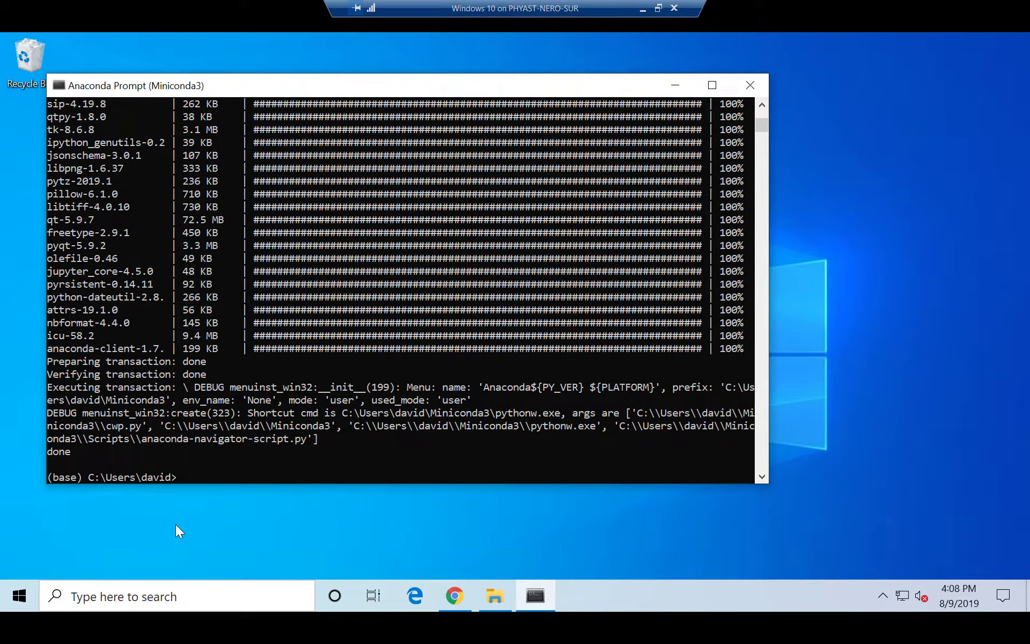
Enter the command conda env create -f environment.yml without running it, and place the cursor before the file name
text(conda env create -f environ)
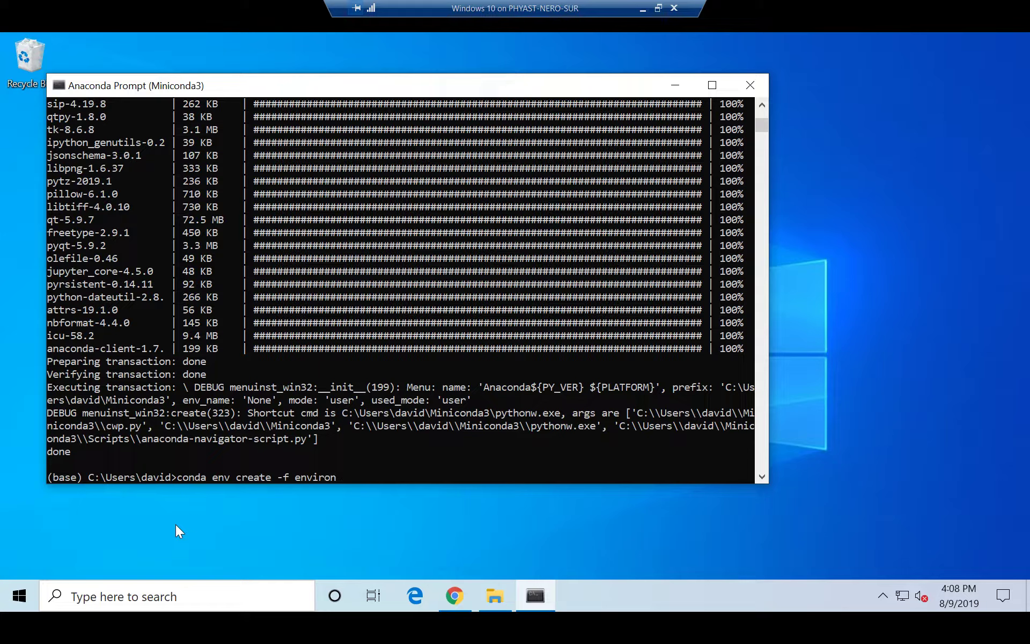
text(ment.yml)
key(Left)
key(Left)
key(Left)
key(Left)
key(Left)
key(Left)
key(Left)
key(Left)
key(Left)
key(Left)
key(Left)
key(Left)
key(Left)
key(Left)
key(Left)
key(Left)
key(Left)
key(Left)
key(Left)
key(Left)
Open the phys1321 folder inside Documents in File Explorer, move its window aside and return to the Anaconda Prompt
click(491, 599)
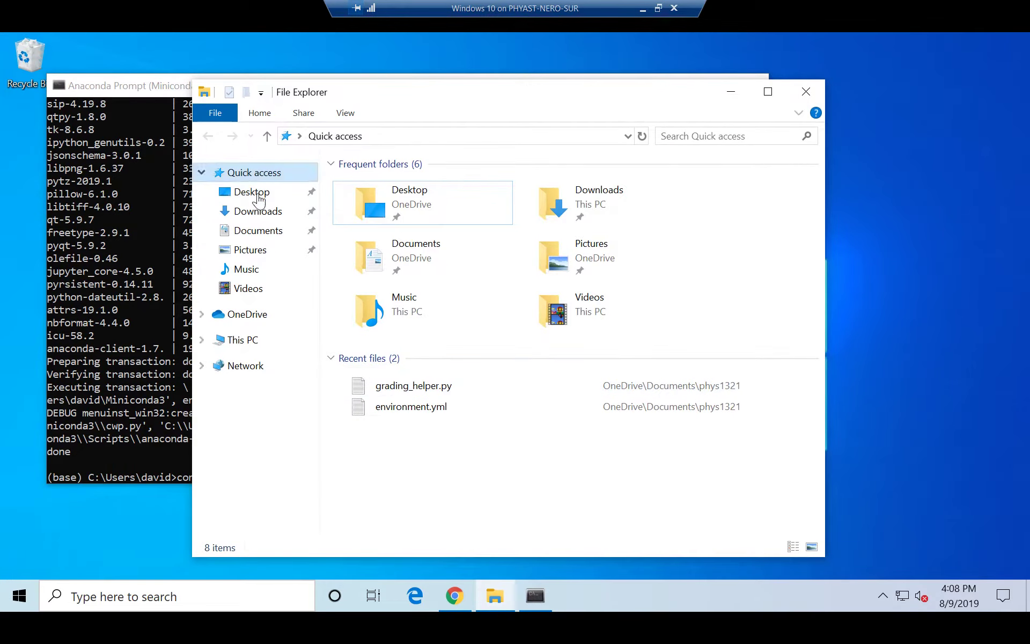
click(260, 230)
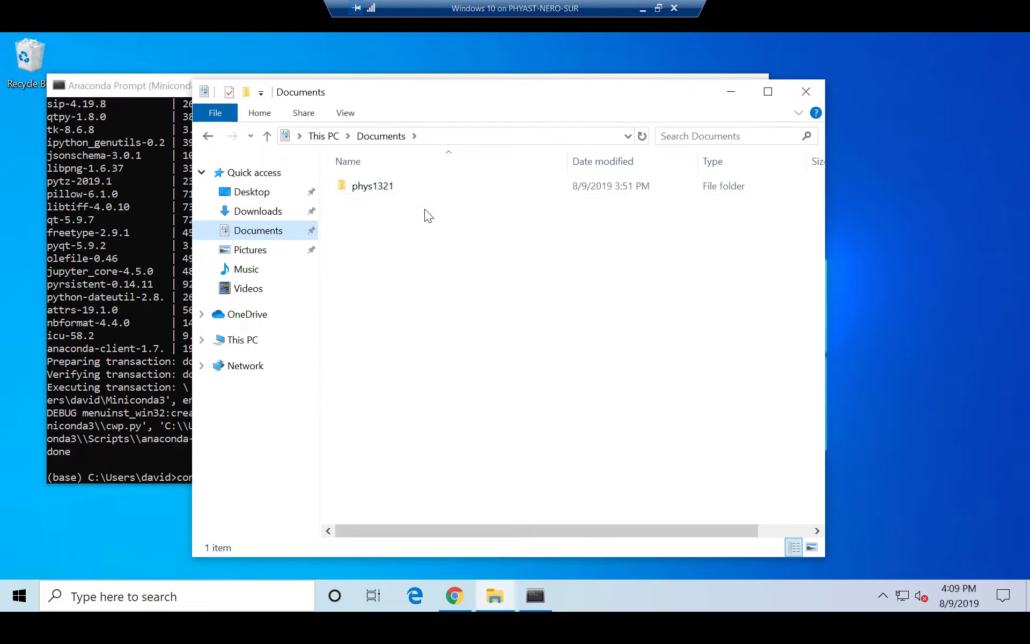
drag(443, 93, 598, 93)
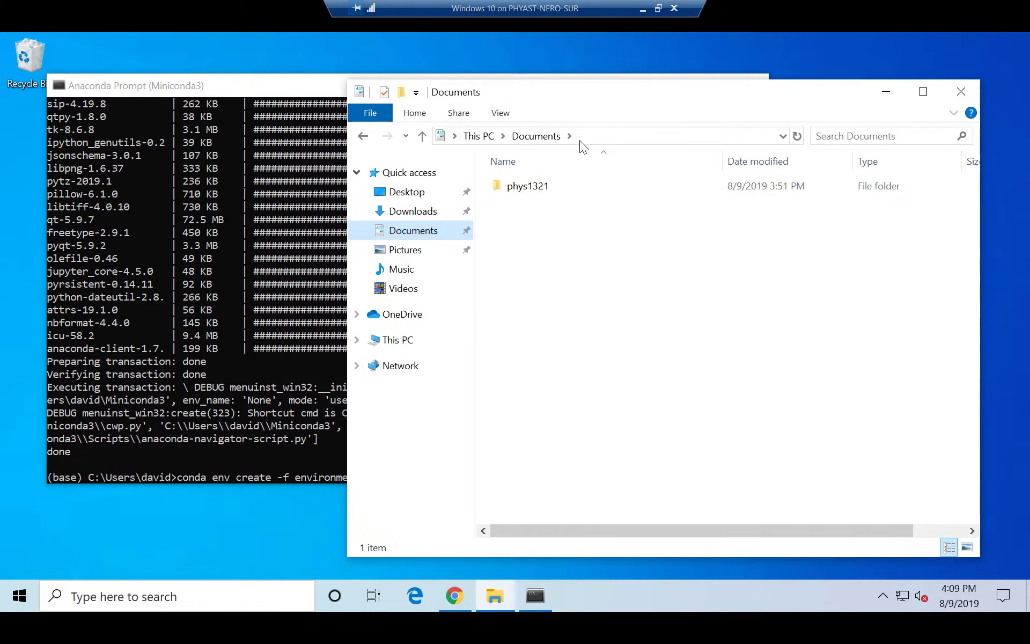
double_click(539, 186)
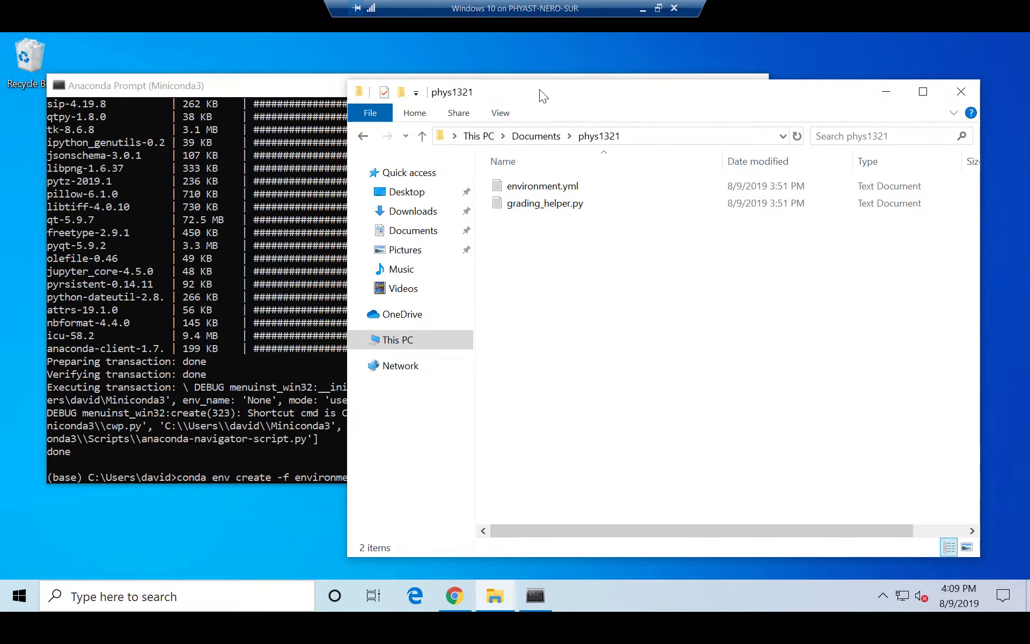
drag(539, 90, 603, 80)
click(394, 473)
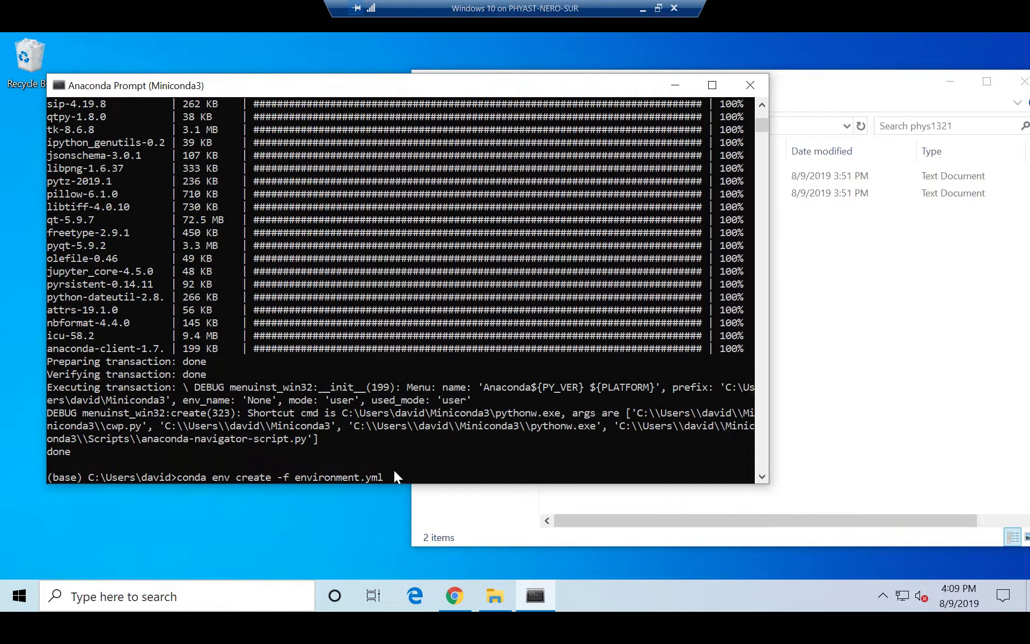
click(391, 474)
key(Escape)
click(385, 476)
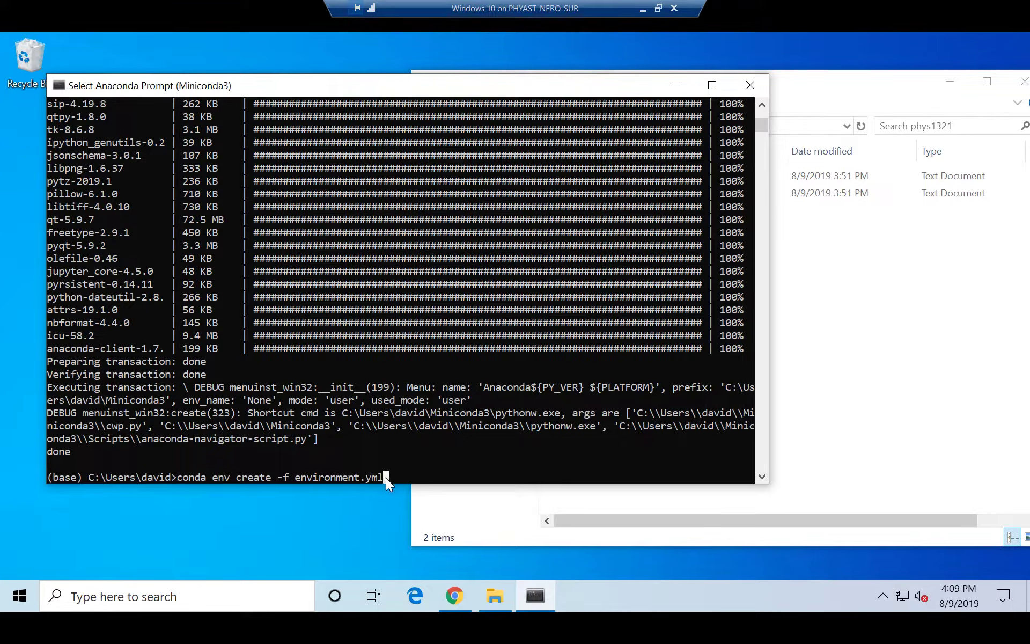
key(Escape)
double_click(381, 478)
scroll(446, 419, down, 3)
click(397, 363)
key(Escape)
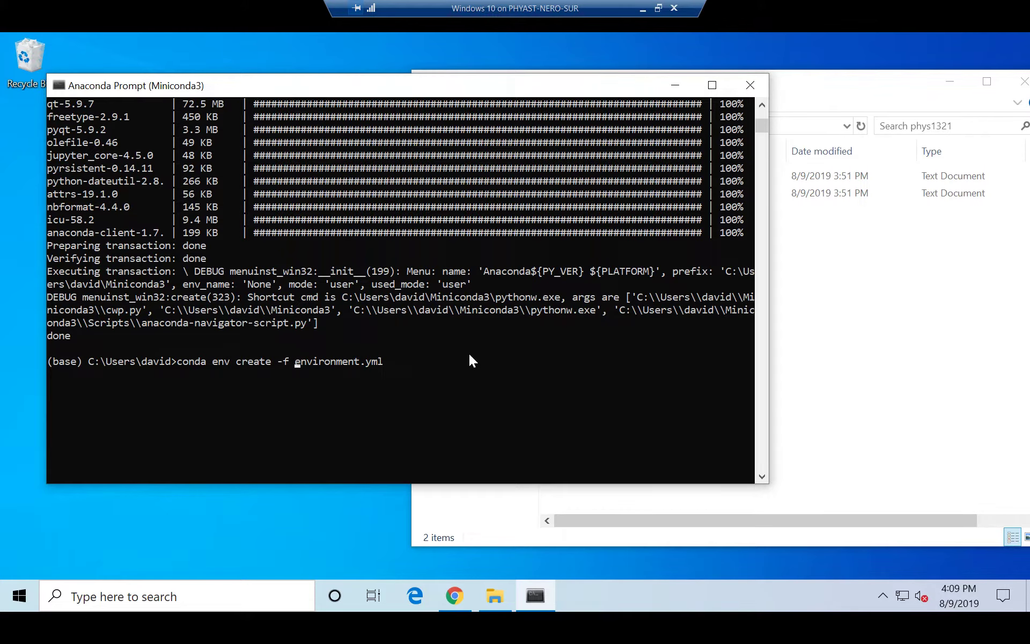
Replace environment.yml in the pending conda command with the full path of the environment file from the phys1321 folder
key(Delete)
key(Delete)
key(Delete)
key(Delete)
key(Delete)
key(Delete)
key(Delete)
key(Delete)
key(Delete)
key(Delete)
click(866, 253)
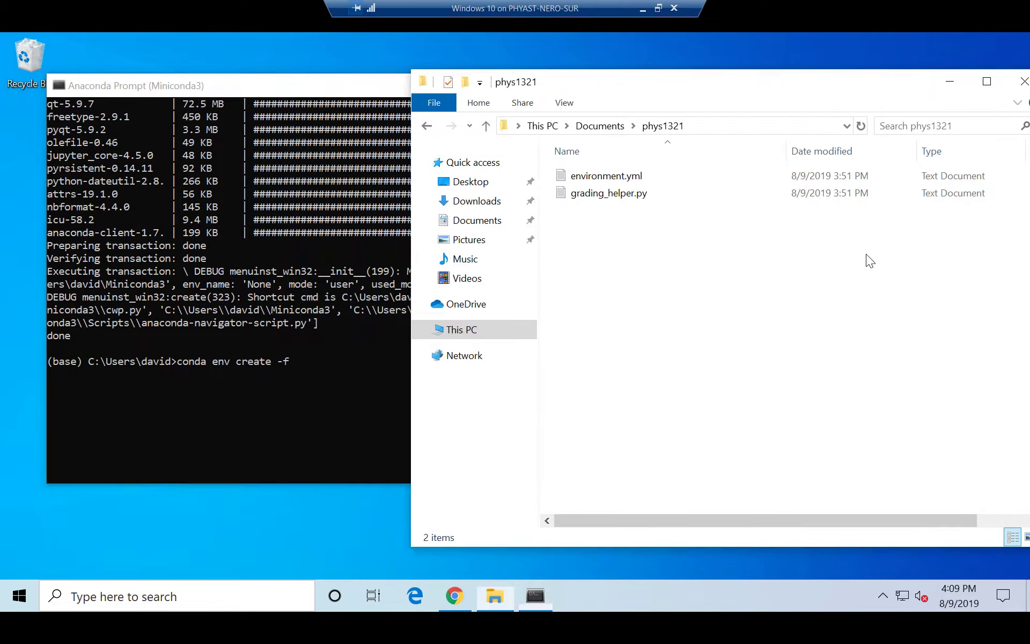
drag(610, 181, 309, 370)
click(325, 378)
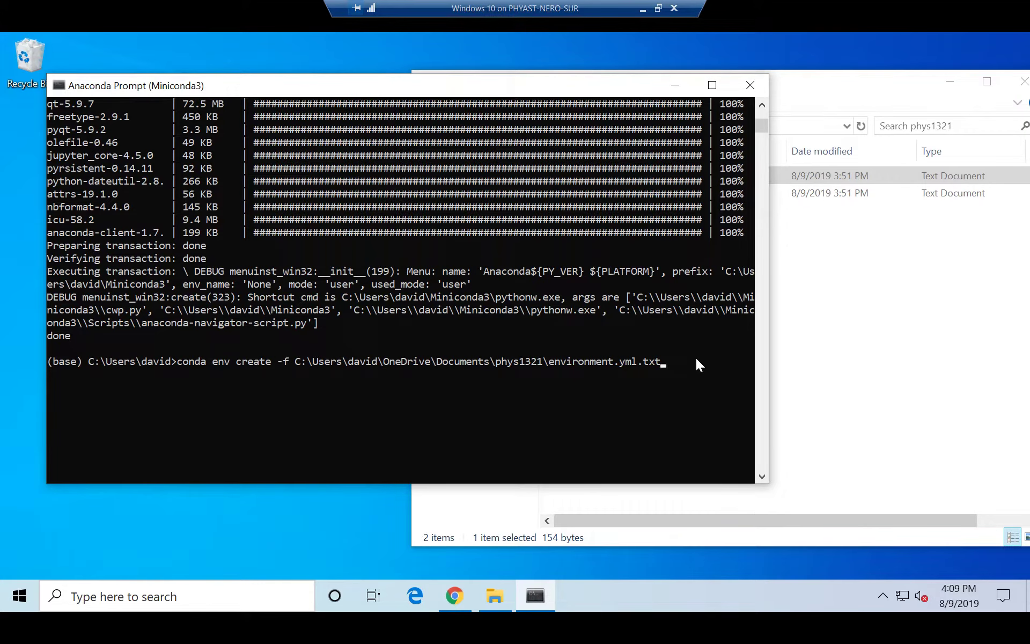
Turn off hiding extensions for known file types in File Explorer's folder options and apply the change
click(863, 257)
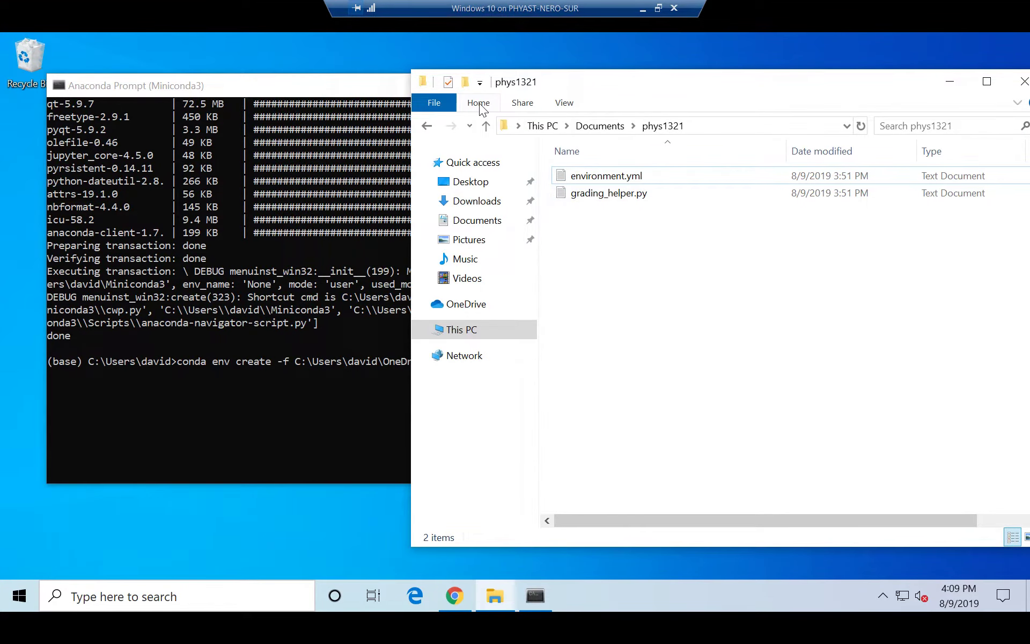
click(435, 103)
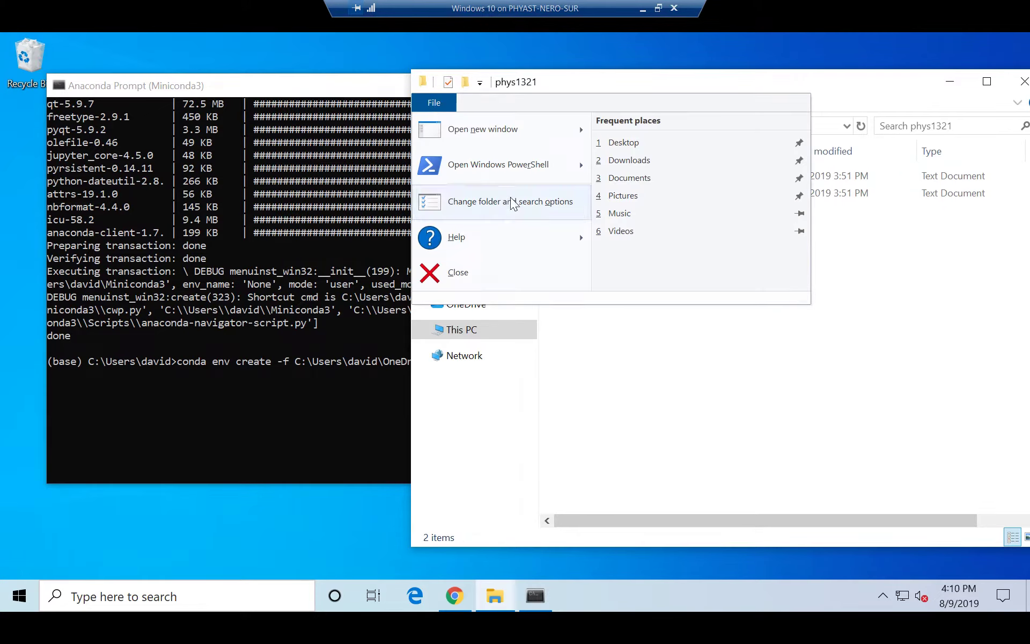
click(502, 204)
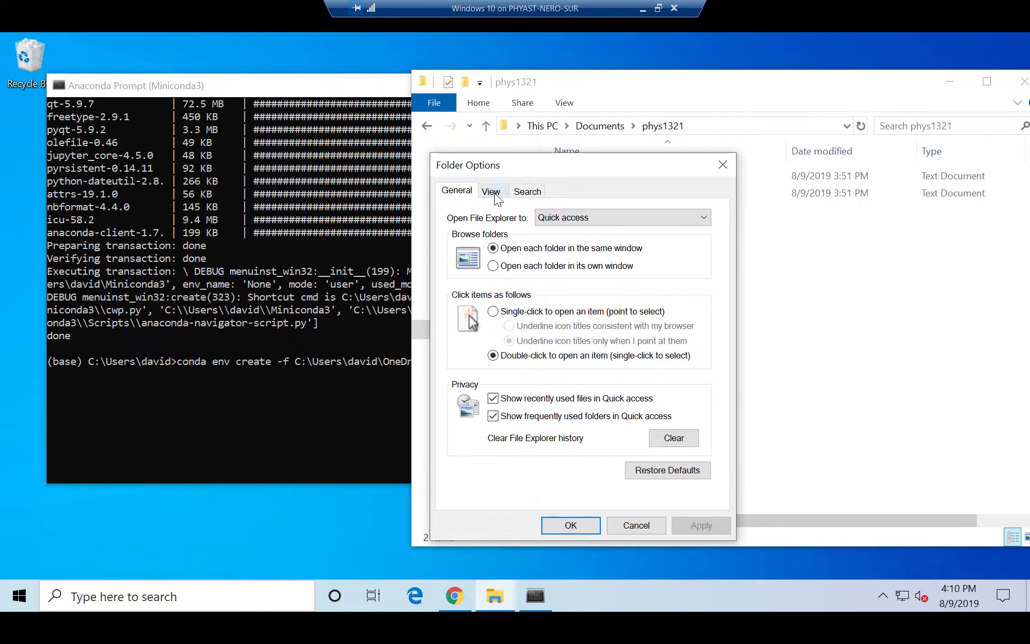
click(491, 192)
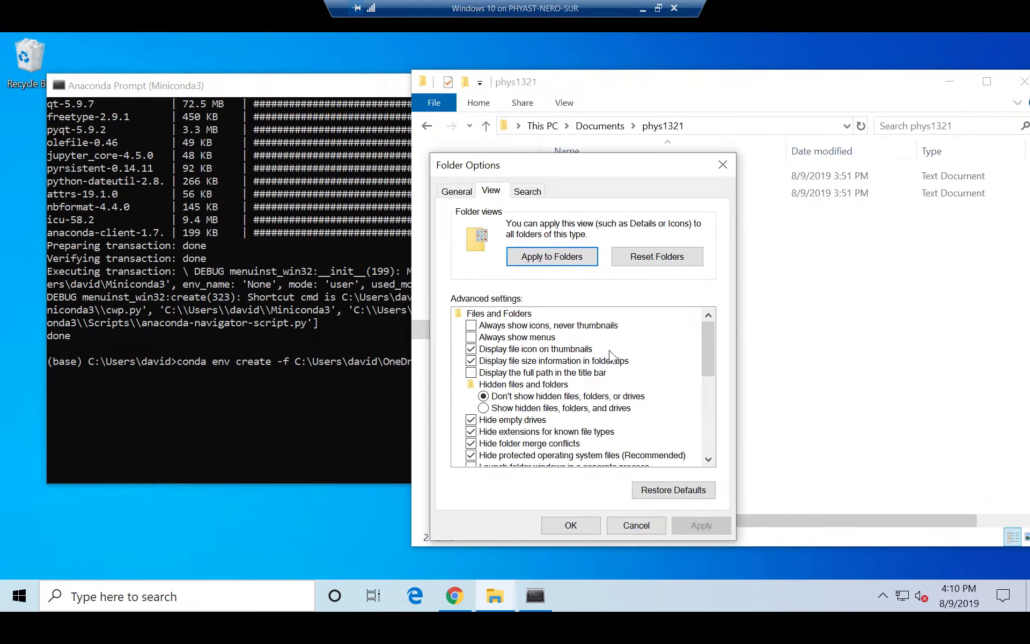
scroll(609, 350, down, 1)
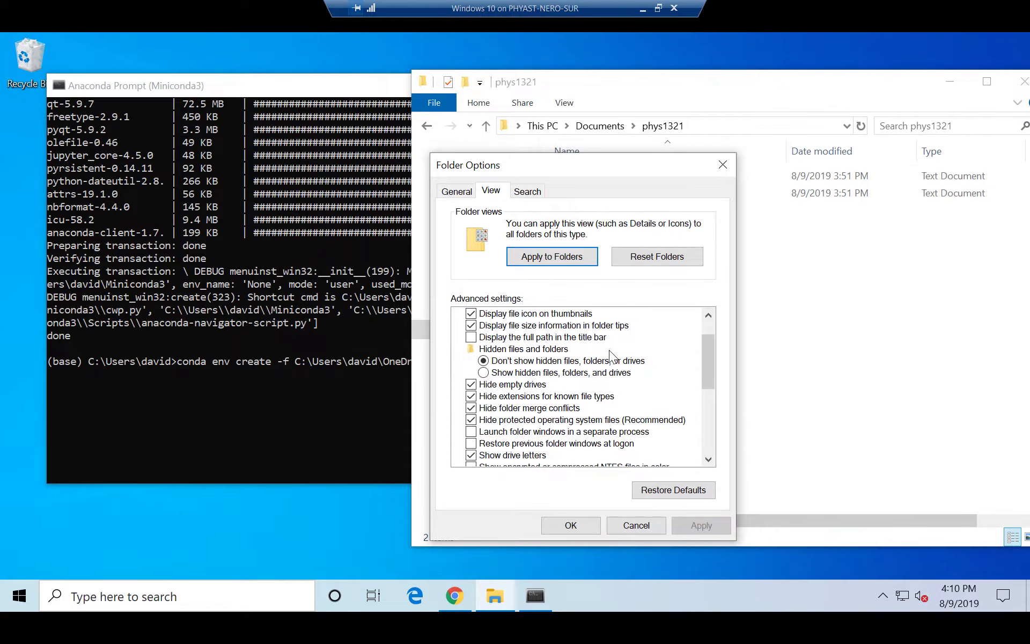
click(503, 397)
click(696, 523)
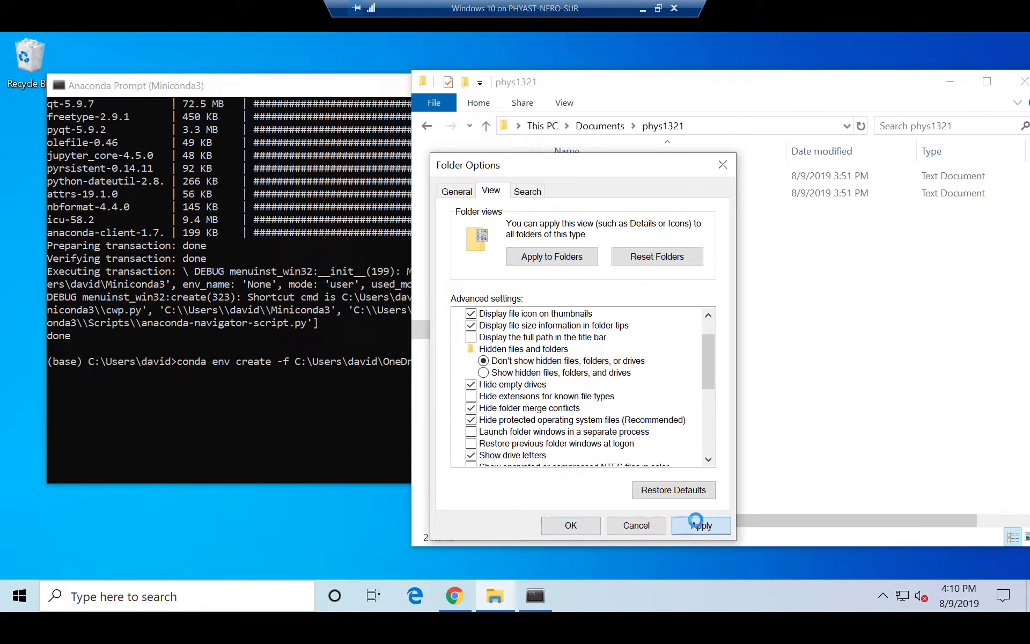
click(581, 524)
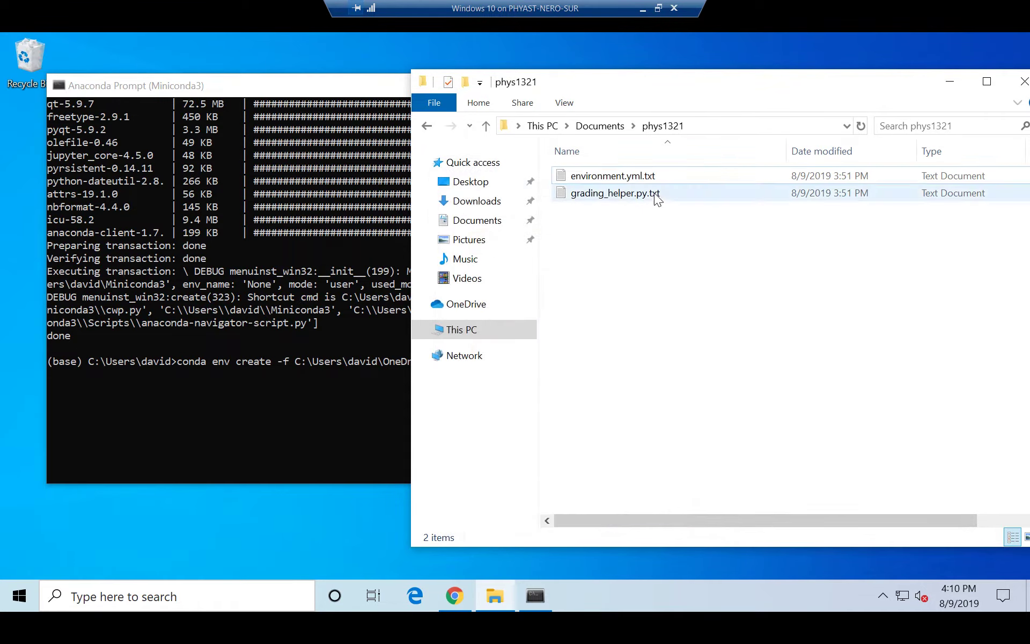
Rename environment.yml.txt in the phys1321 folder to environment.yml and accept the file extension change
click(672, 178)
click(675, 179)
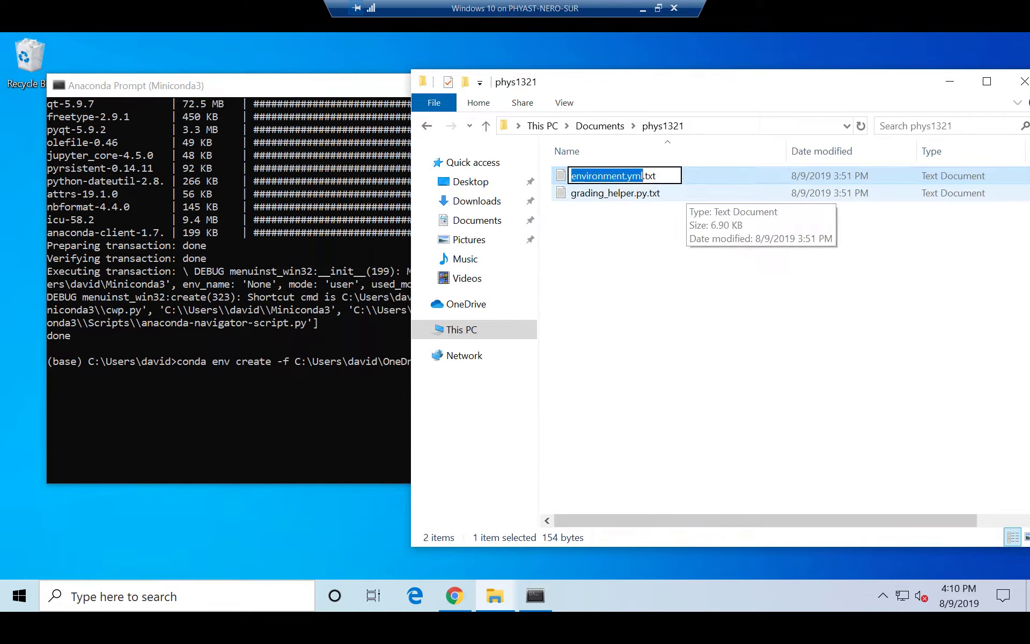
click(675, 176)
key(BackSpace)
key(BackSpace)
key(BackSpace)
key(BackSpace)
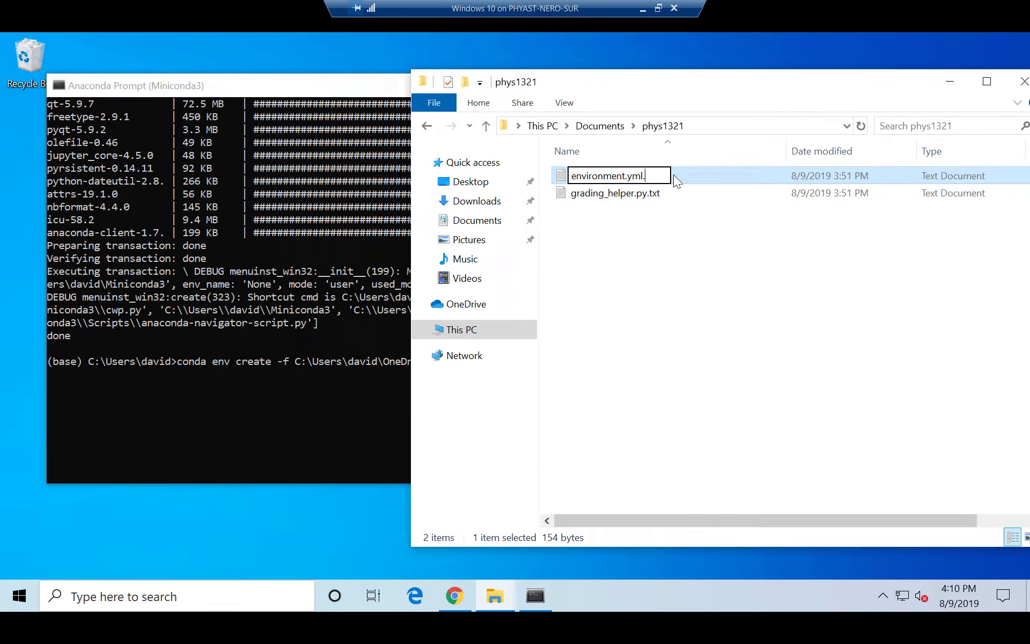
key(Return)
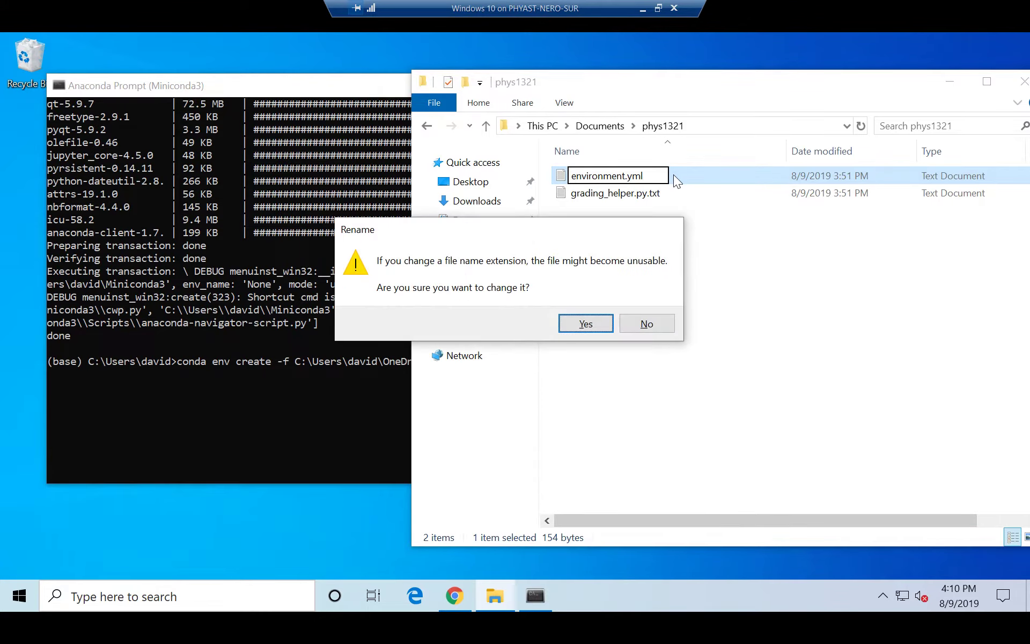
key(Return)
Rename grading_helper.py.txt to grading_helper.py and accept the file extension change
click(677, 194)
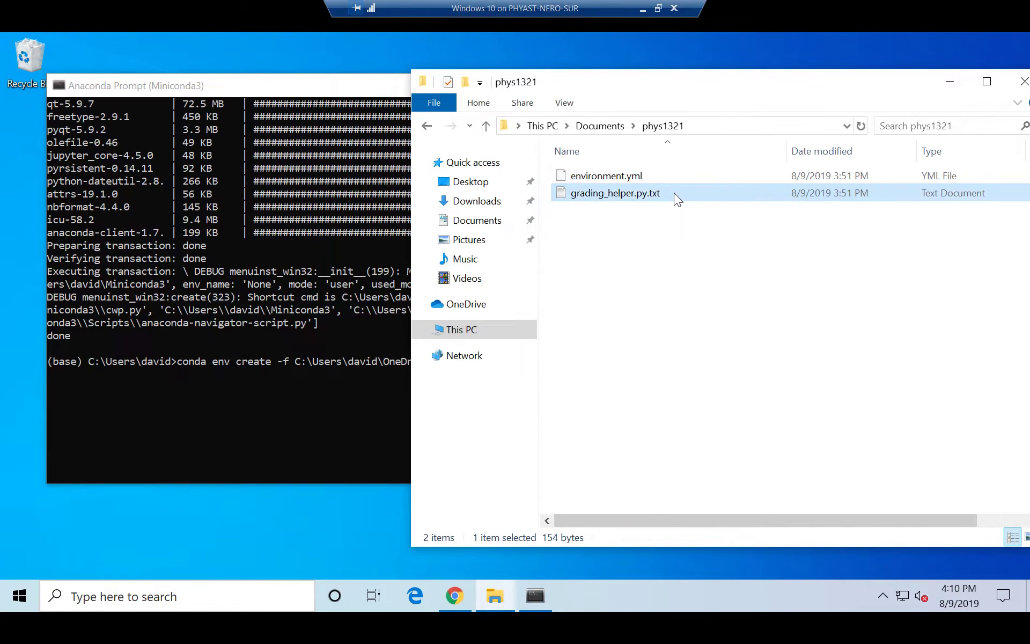
click(675, 195)
click(673, 193)
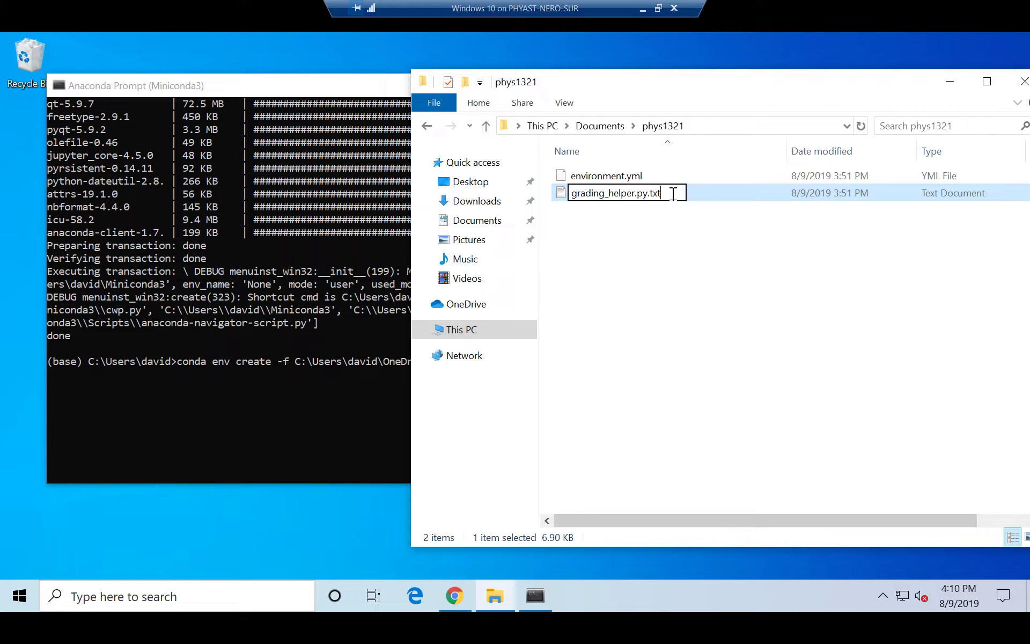
key(BackSpace)
key(BackSpace)
key(BackSpace)
key(BackSpace)
key(Return)
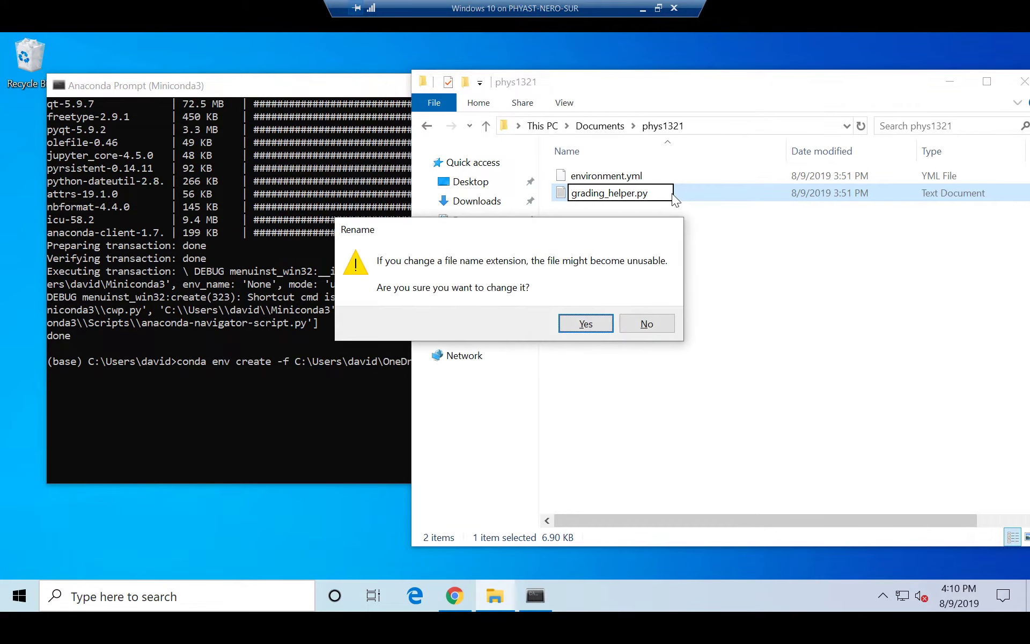
click(605, 316)
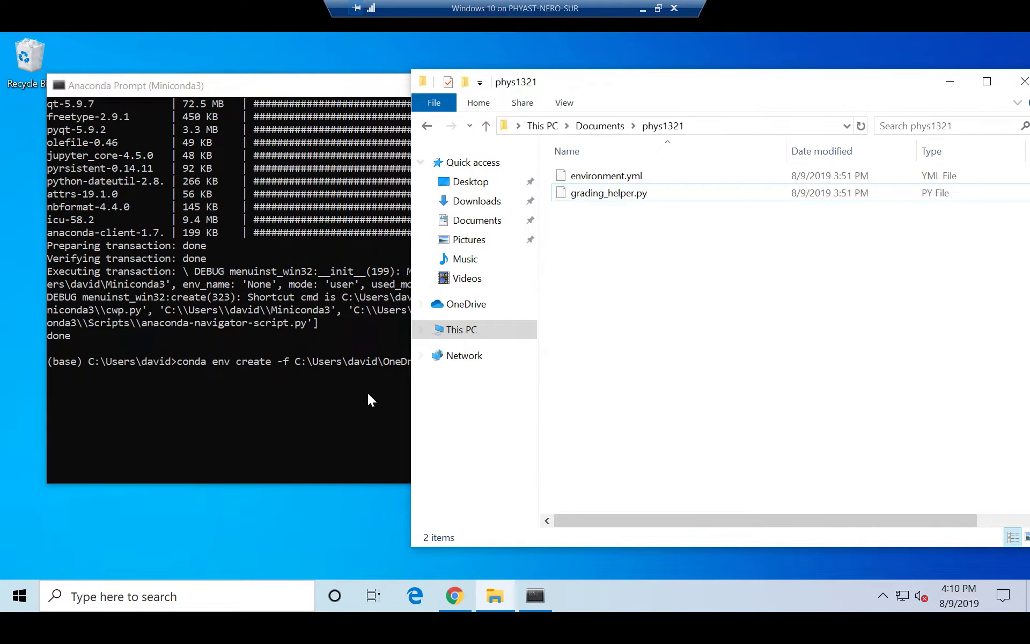
Run the pending conda env create command in the Anaconda Prompt, and list the environments with conda env list
click(368, 393)
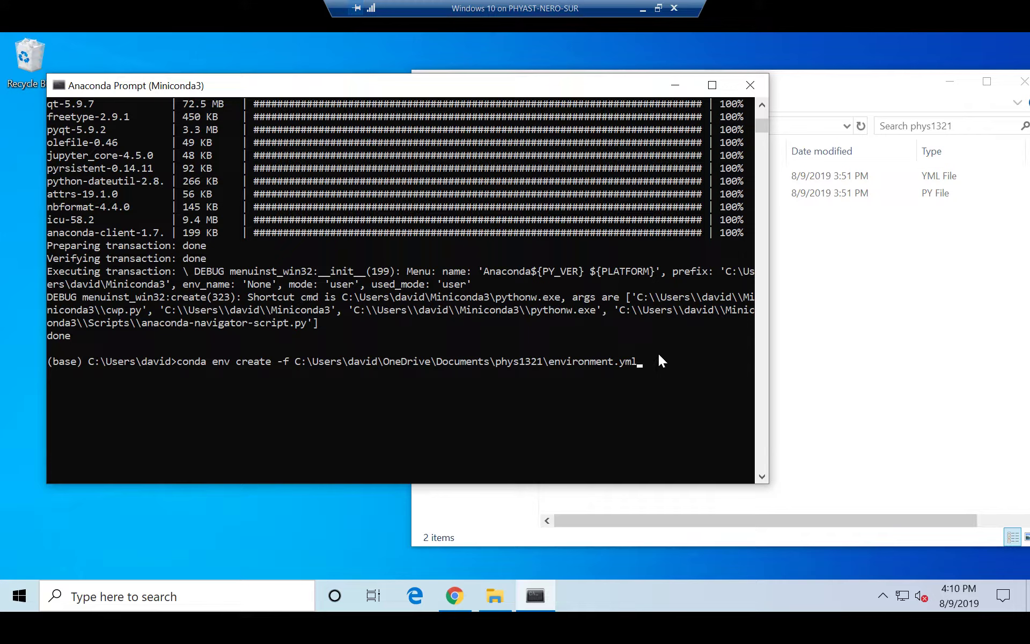
key(Return)
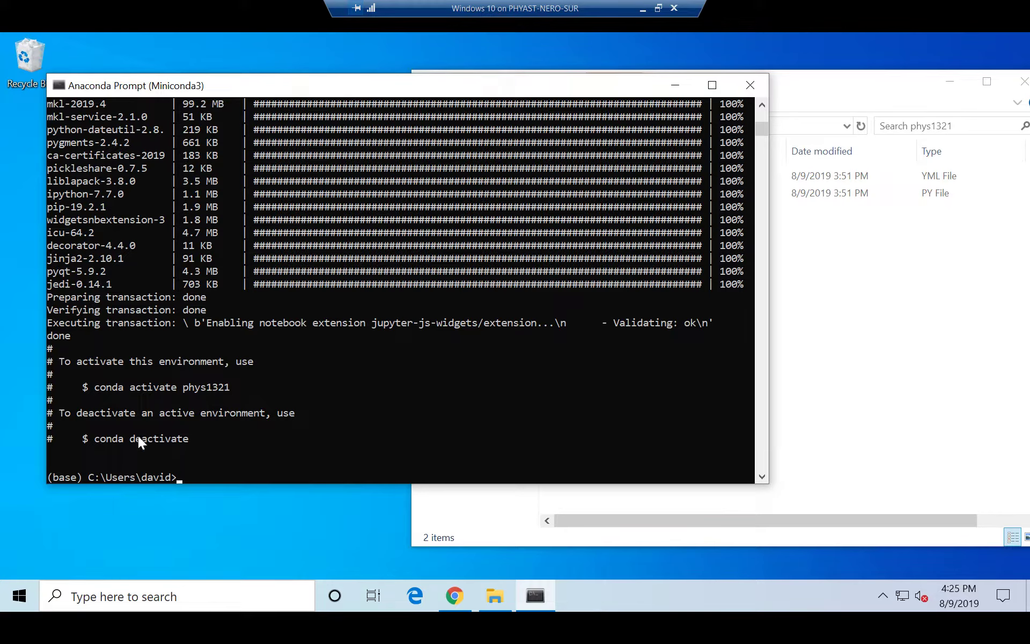
text(conda env list)
key(Return)
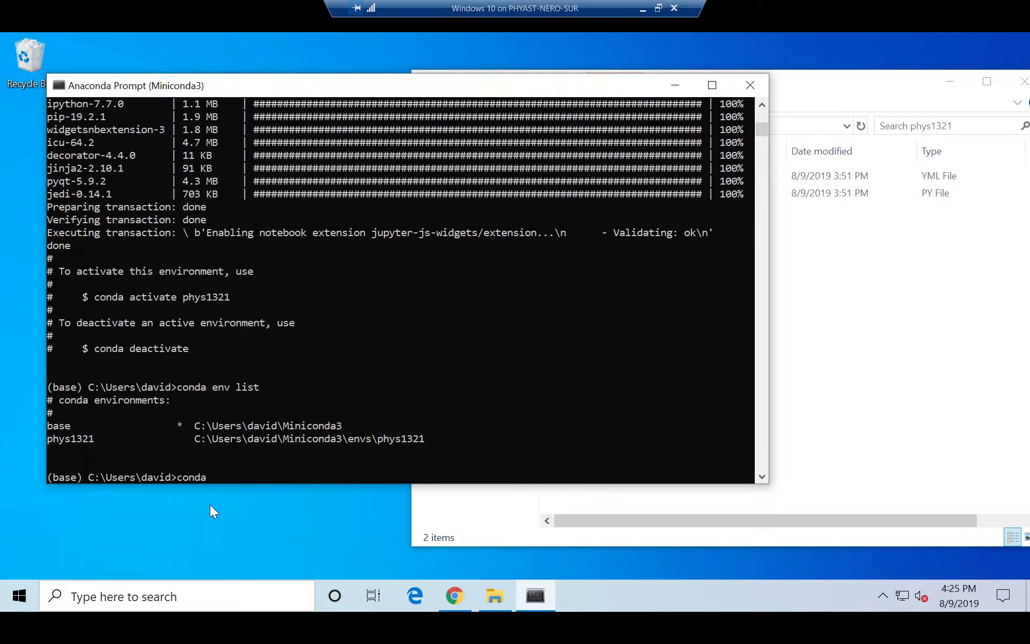
Activate the new environment with the command conda activate phys1321
text(tivate phys1321)
key(Return)
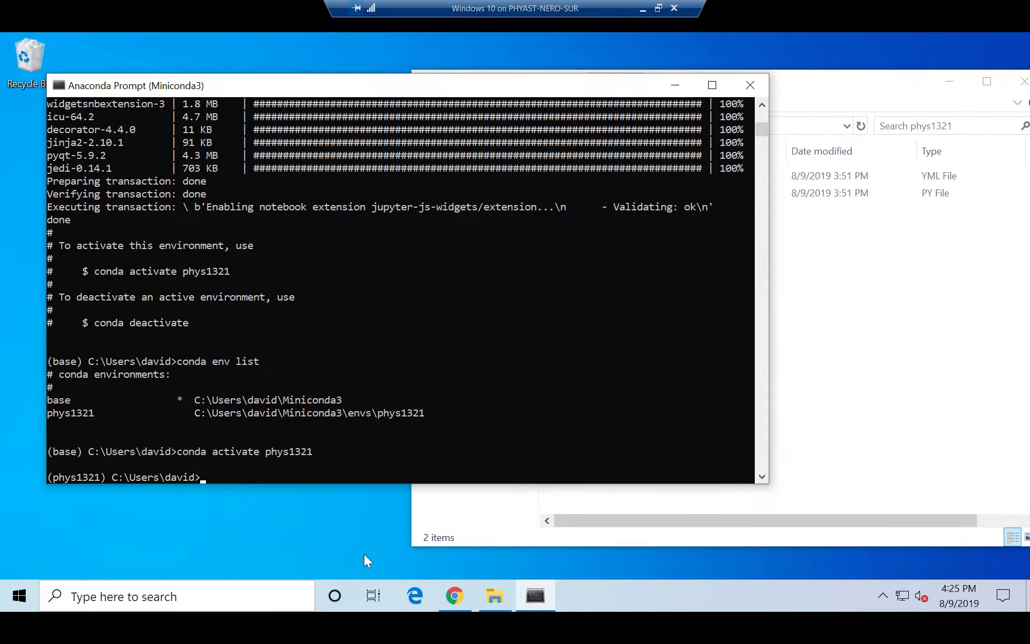
click(545, 595)
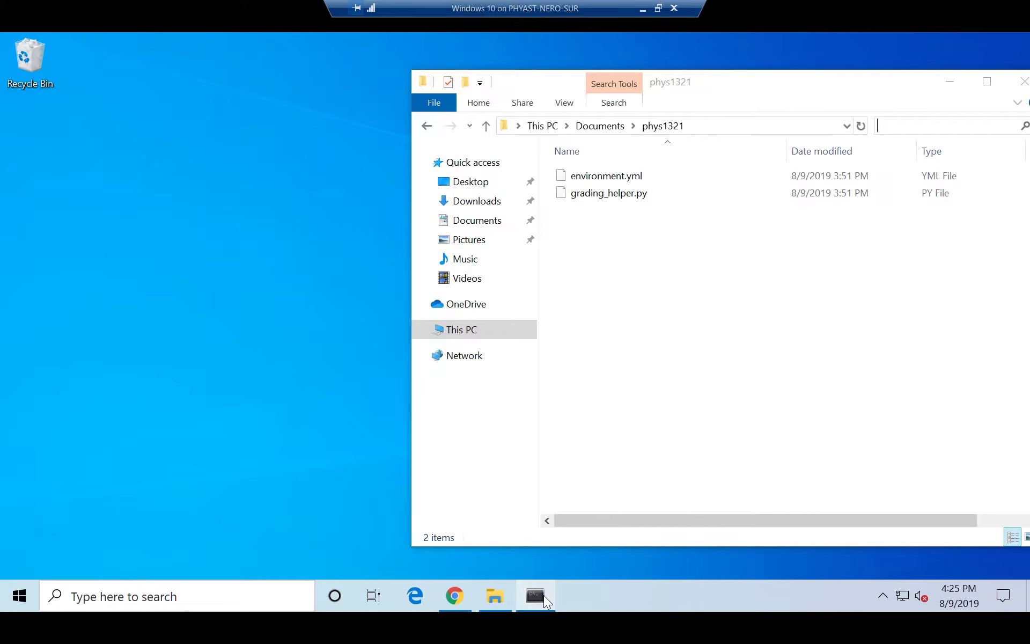
click(543, 594)
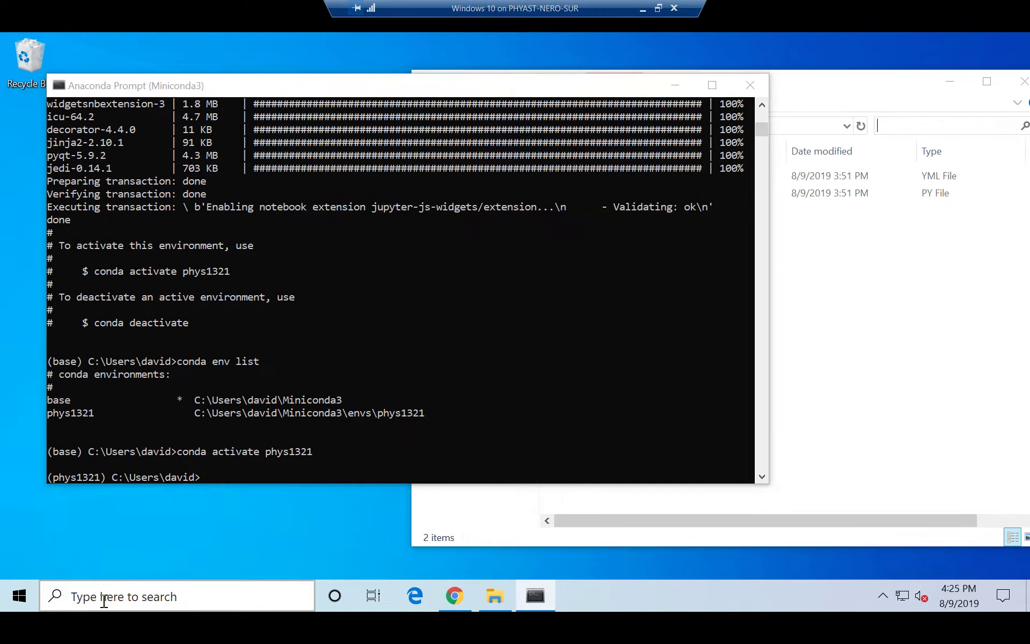
Open a separate Command Prompt, list the environments there with conda env list, and close that window
click(70, 595)
text(command)
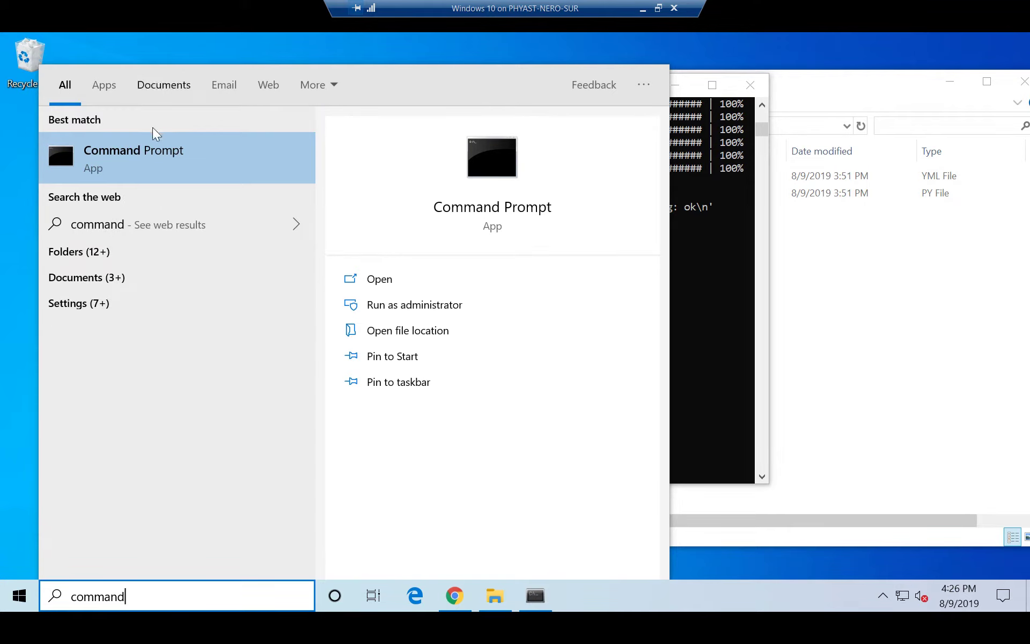
click(159, 151)
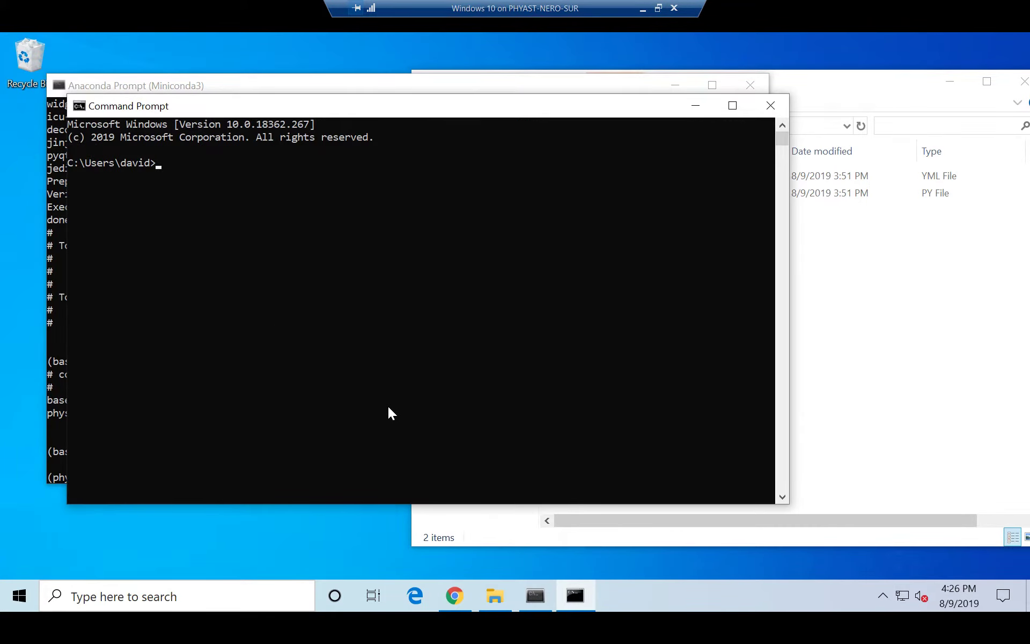
text(conda env list)
key(Return)
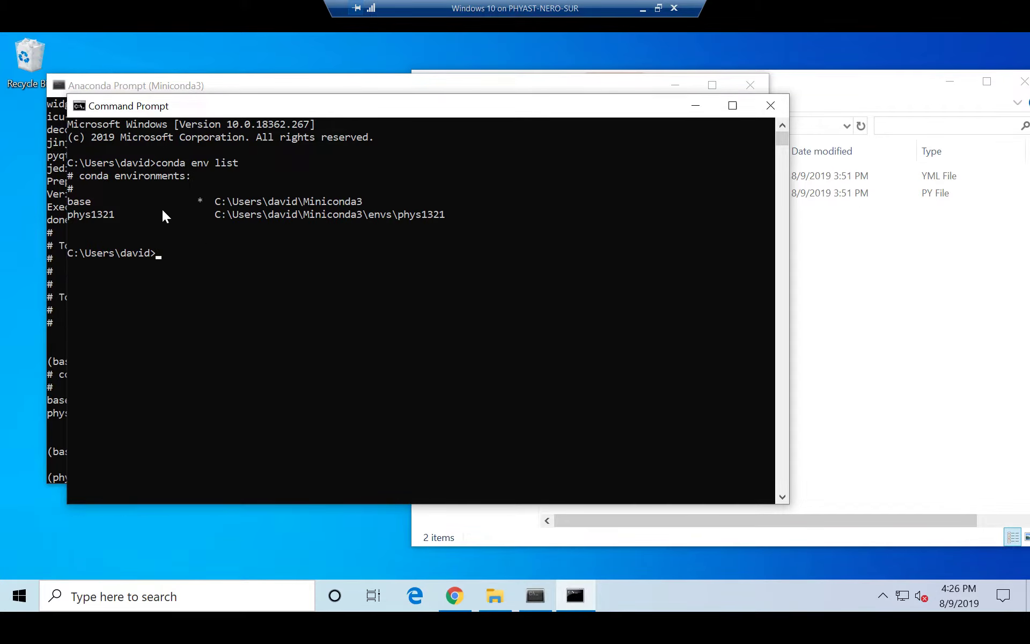
click(771, 106)
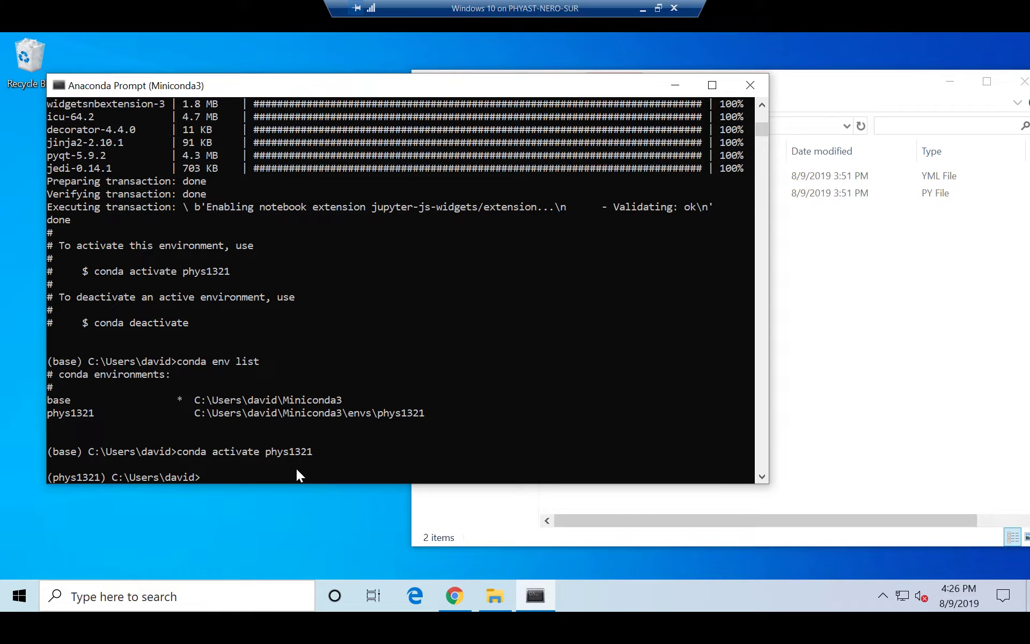
text(jupyter labextension install)
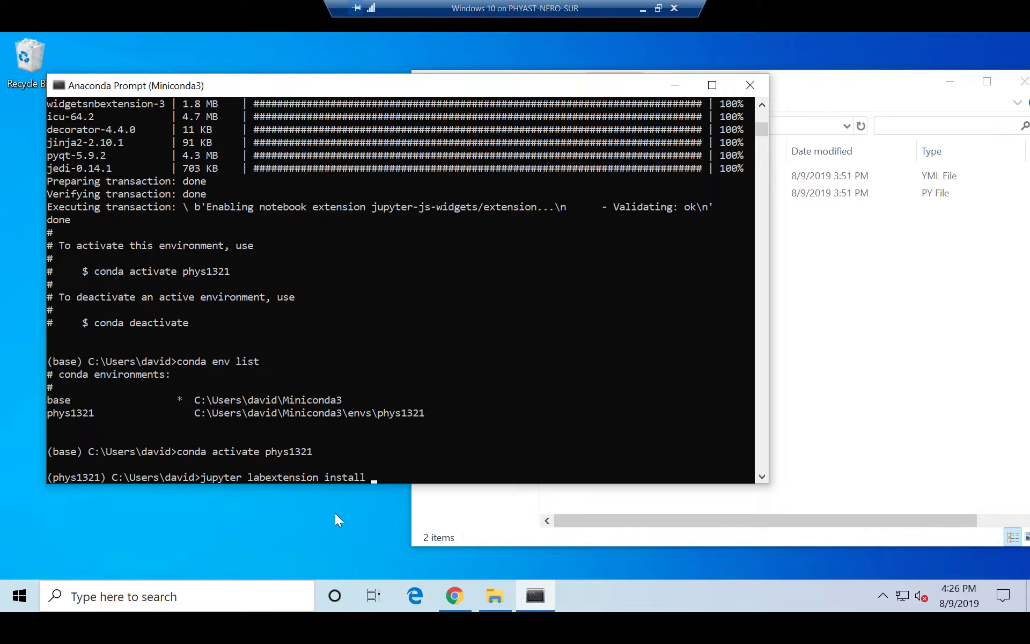
text(@jupyter-widgets/jup)
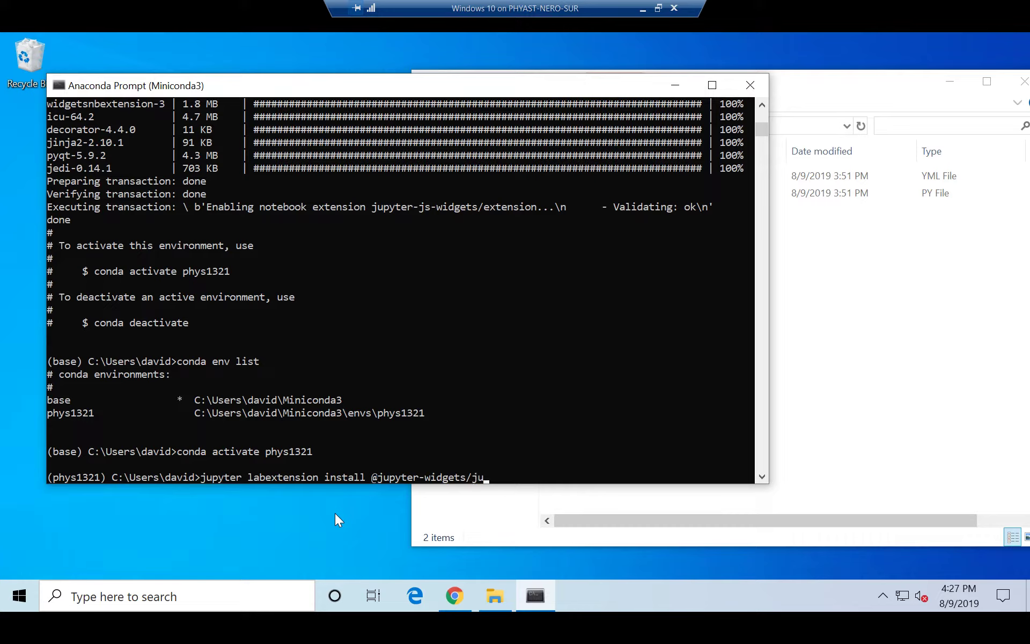
text(yterlab)
text(manager)
key(Left)
key(Left)
key(Left)
key(Left)
text(-)
key(Right)
key(Right)
key(Right)
key(Return)
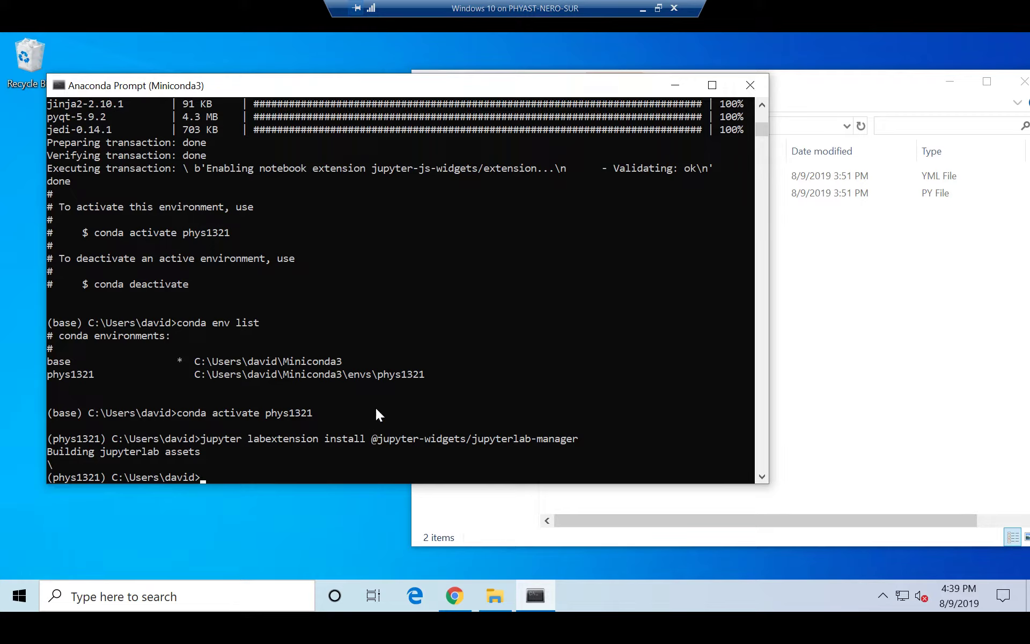
Close the current Anaconda Prompt window and open a new Anaconda Prompt (Miniconda3)
click(750, 87)
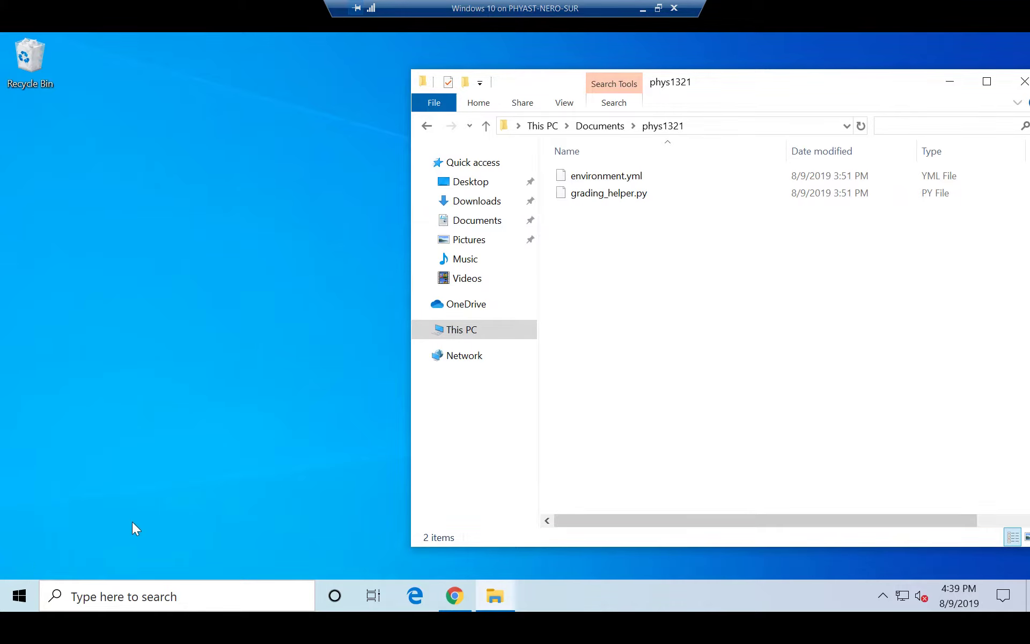
click(19, 595)
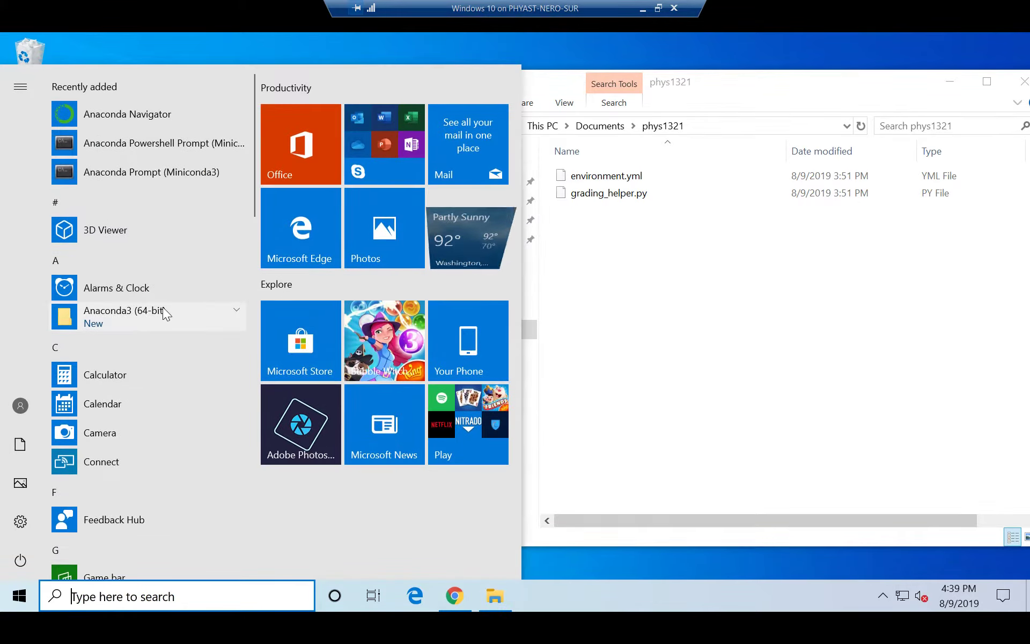
click(163, 309)
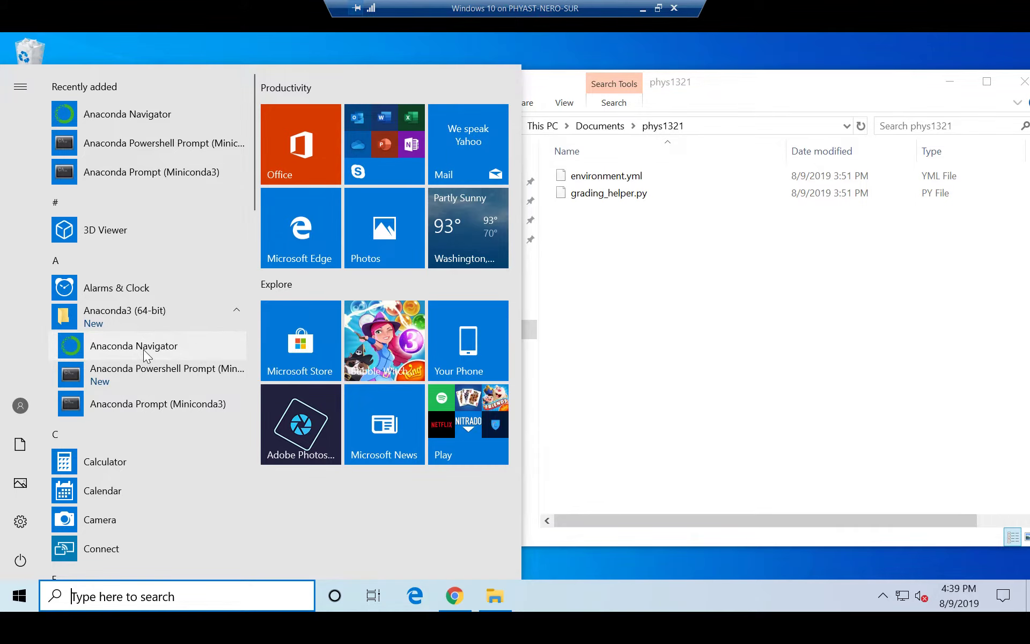
click(150, 404)
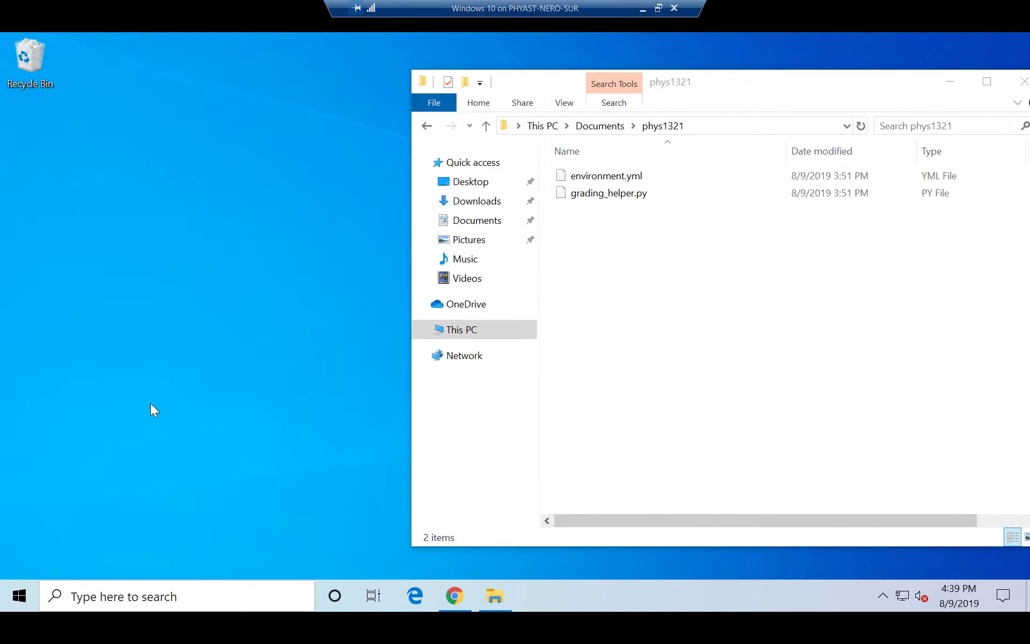
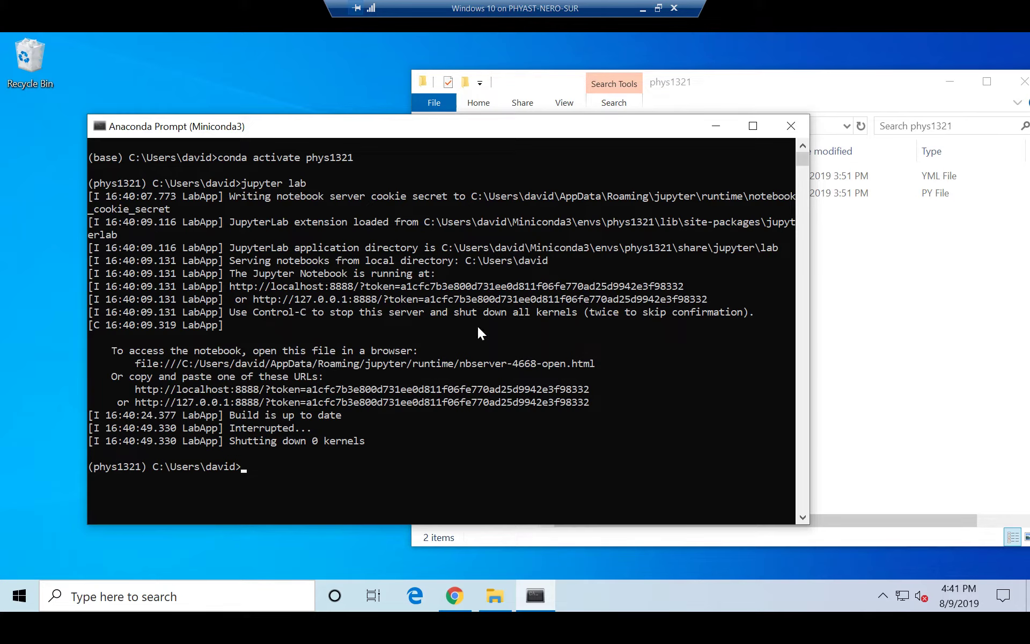
List the running Jupyter servers with the command jupyter notebook list
text(jupyter notebook list)
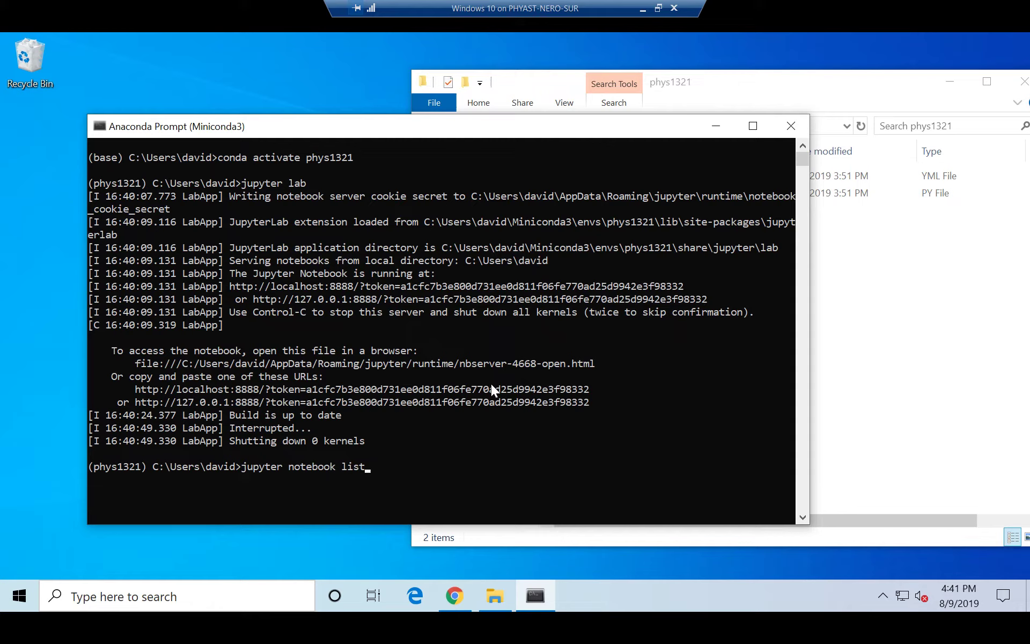
key(Return)
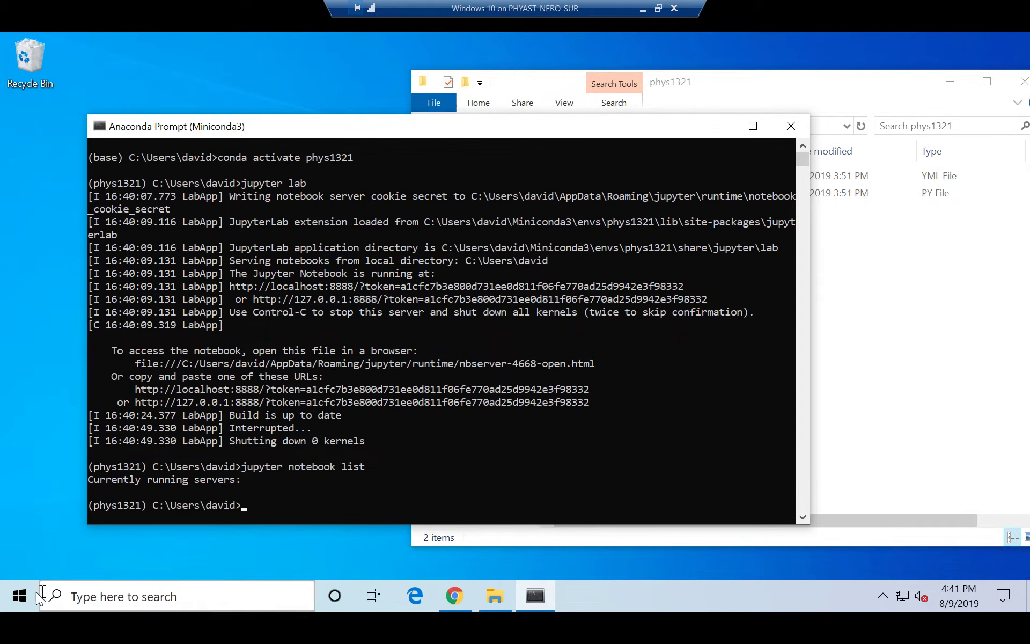
Open Anaconda Navigator from the Anaconda3 (64-bit) program group
click(19, 600)
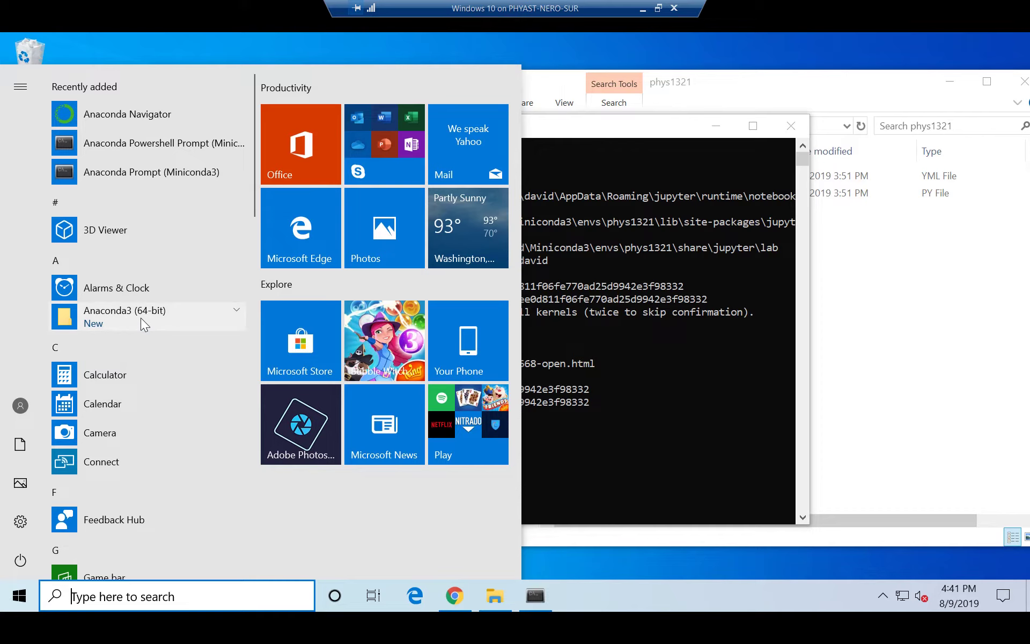
click(141, 318)
click(147, 350)
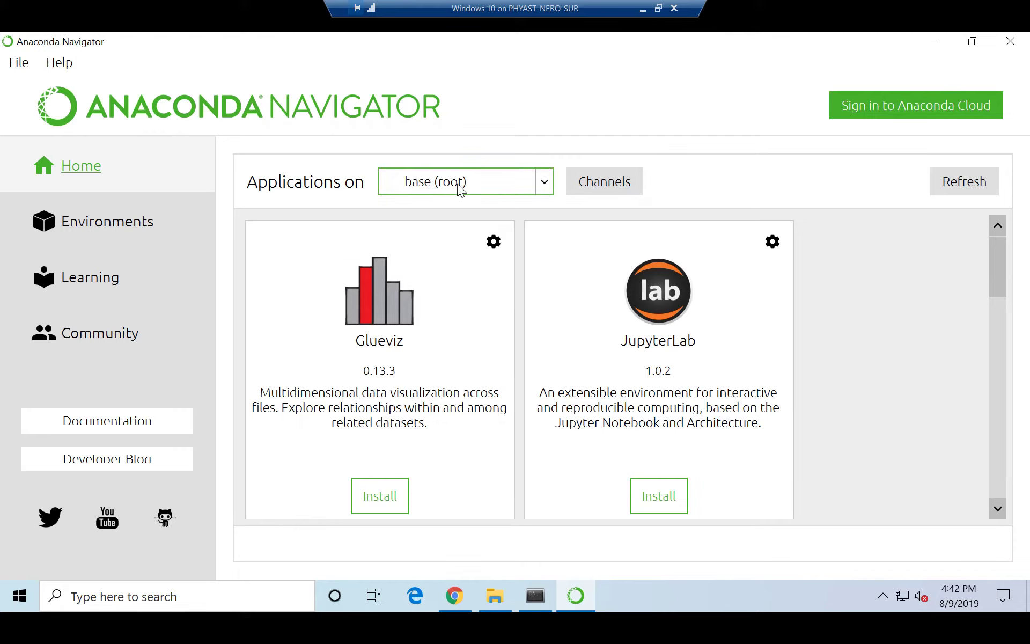
Switch Anaconda Navigator's applications to the phys1321 environment and launch JupyterLab
click(544, 182)
click(426, 251)
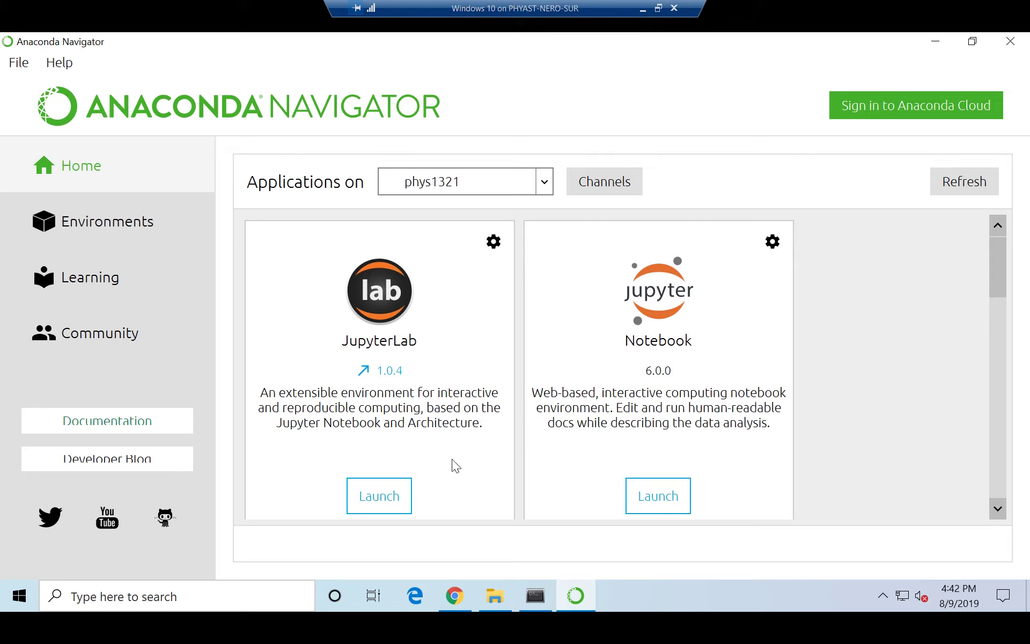
click(378, 502)
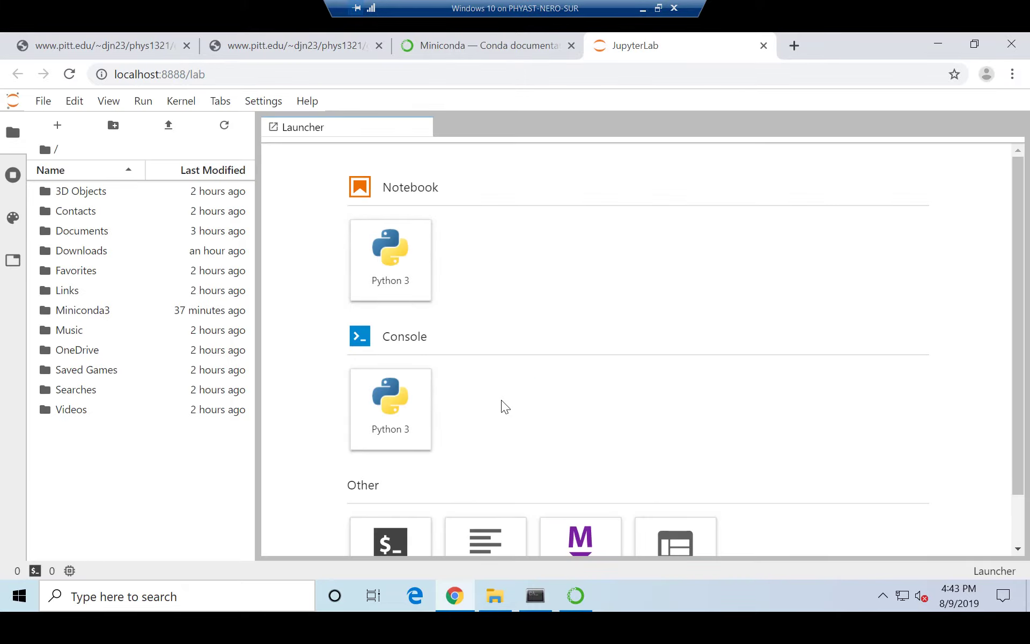
Return to the Anaconda Prompt, run jupyter notebook list again, and select the running server's full URL including its token
click(542, 598)
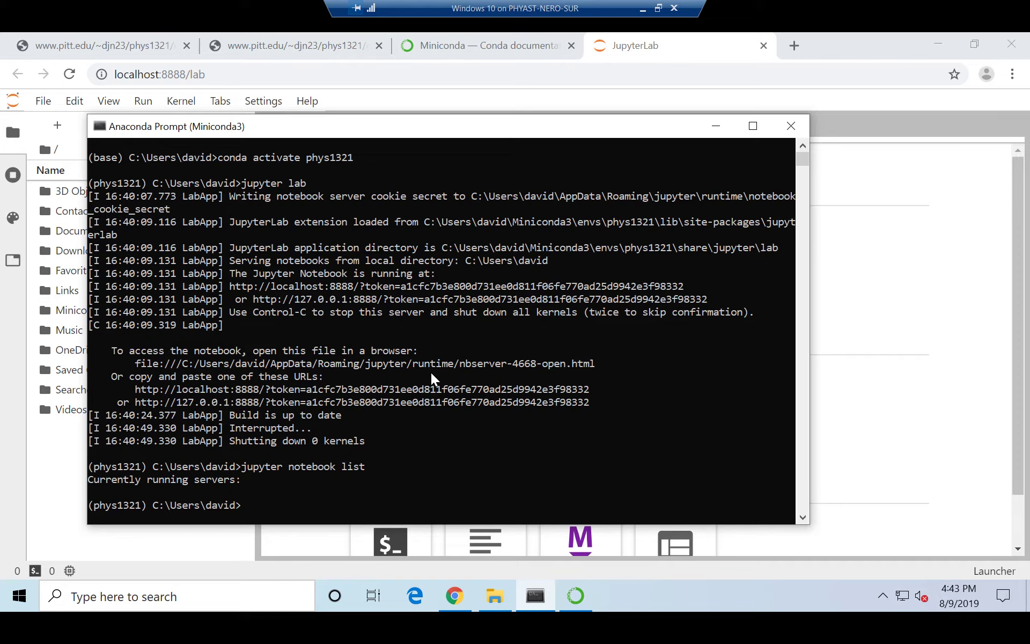
key(Up)
key(Return)
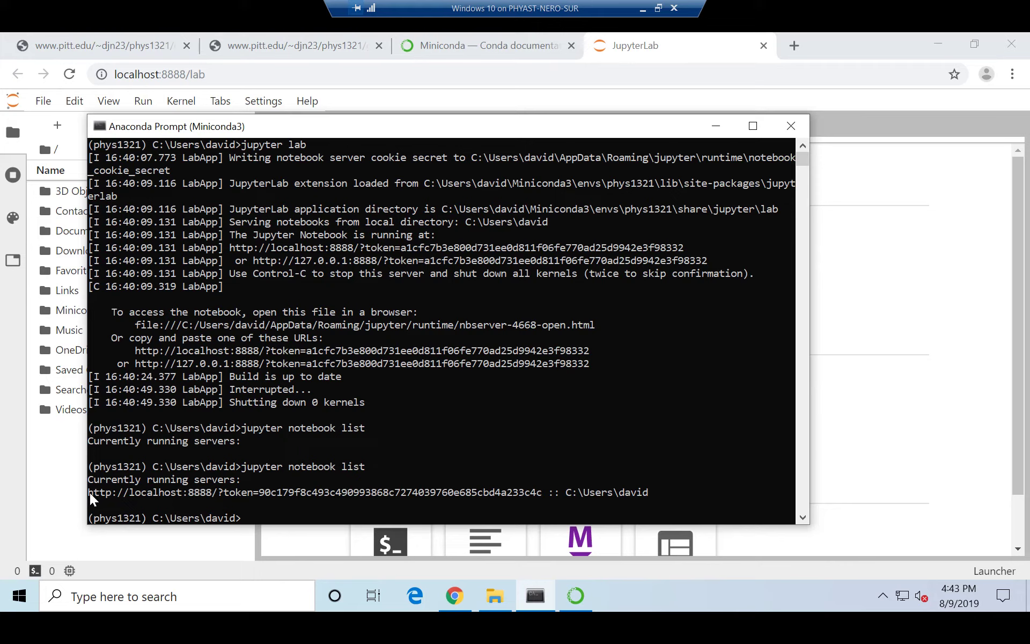
drag(90, 494, 191, 492)
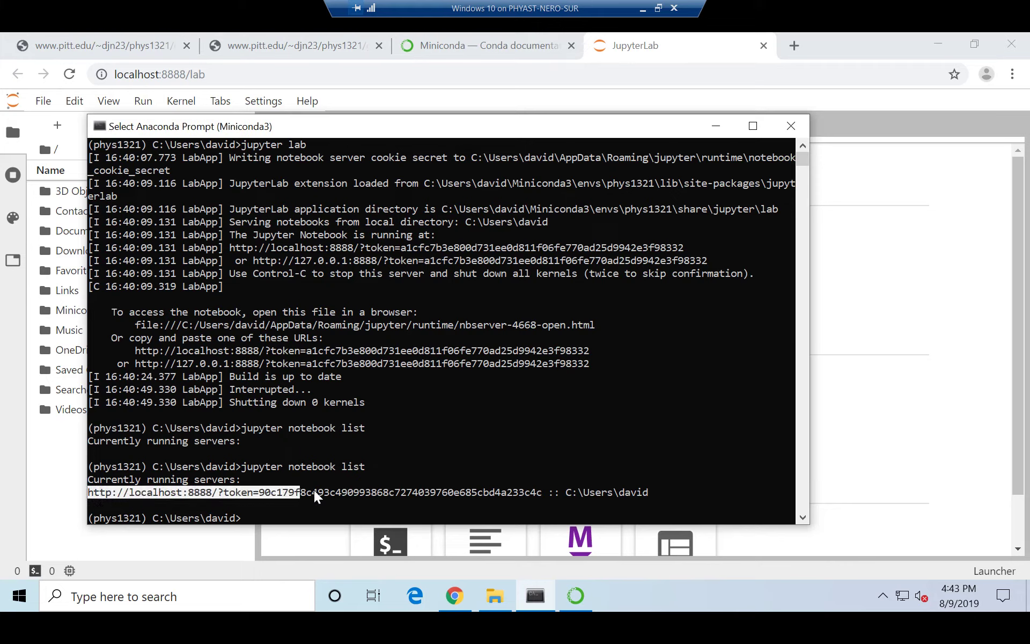
drag(315, 492, 540, 490)
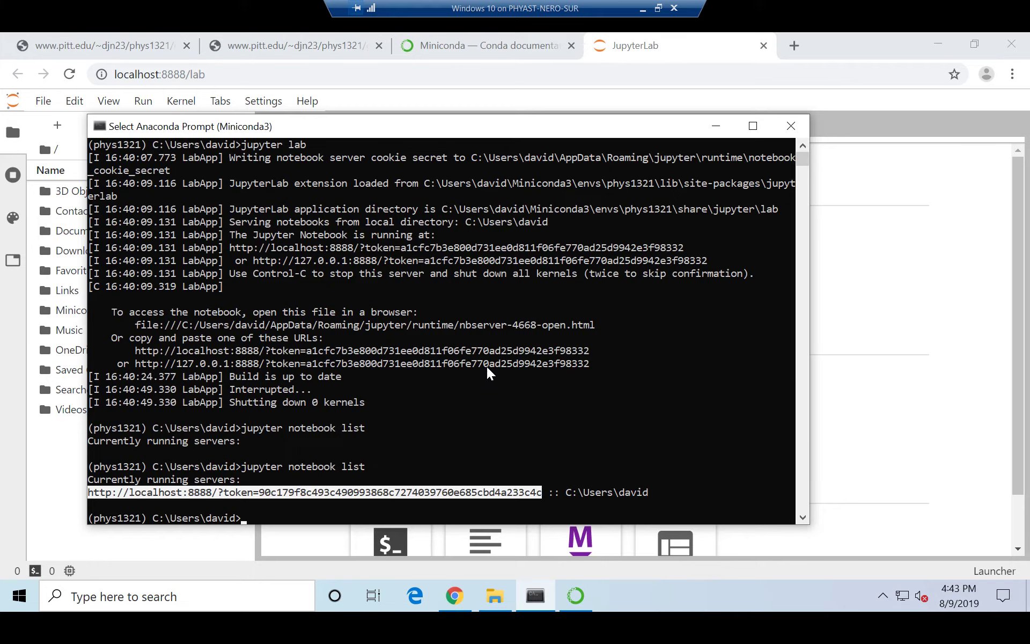
Copy the running server's full URL including its token from the prompt and open it in Microsoft Edge
right_click(488, 493)
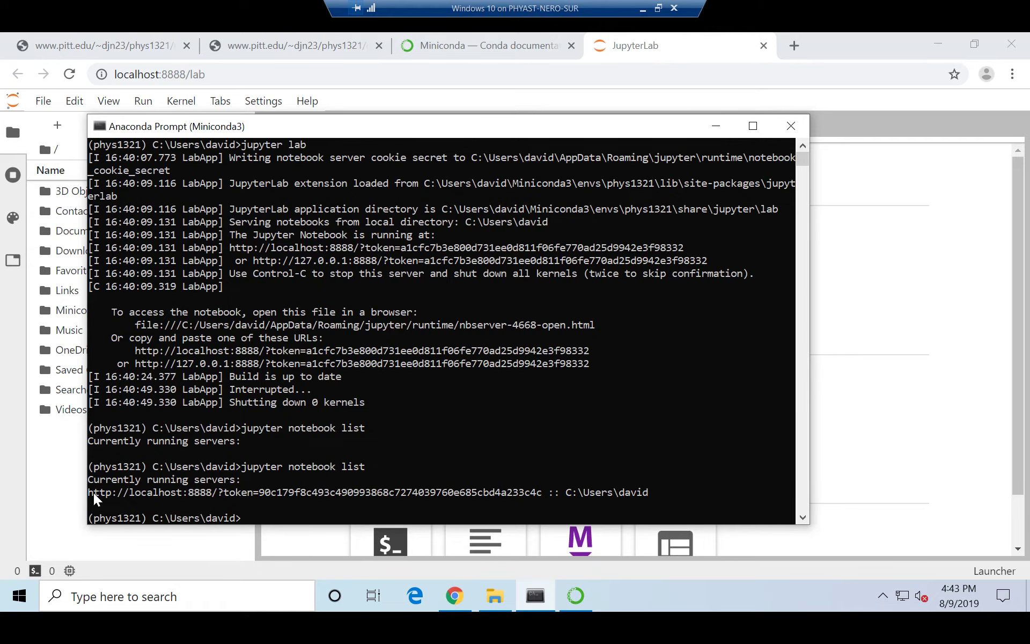
drag(89, 493, 539, 491)
key(ctrl+c)
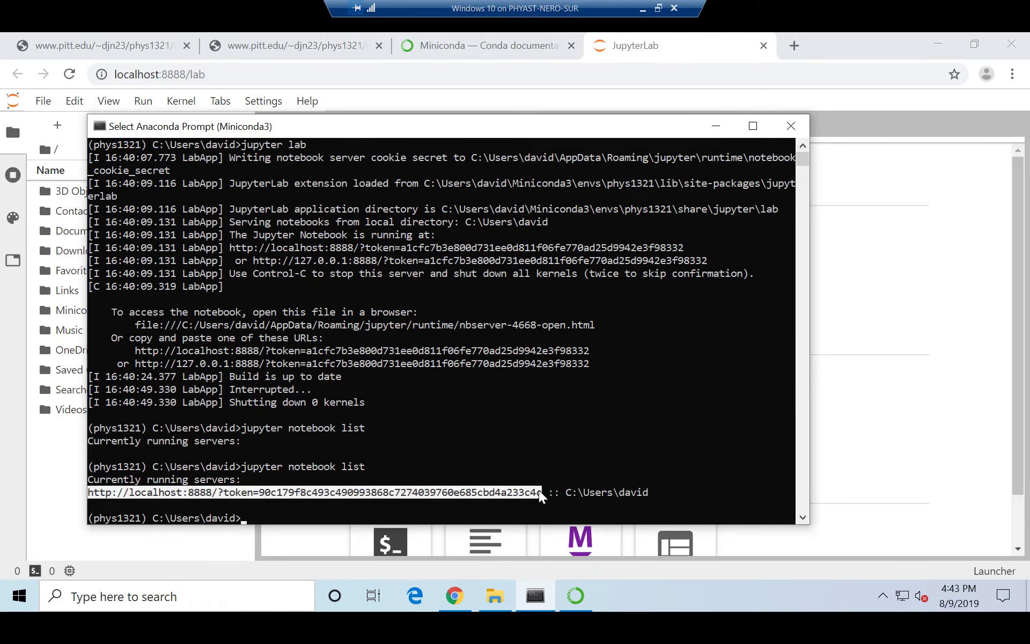
right_click(537, 489)
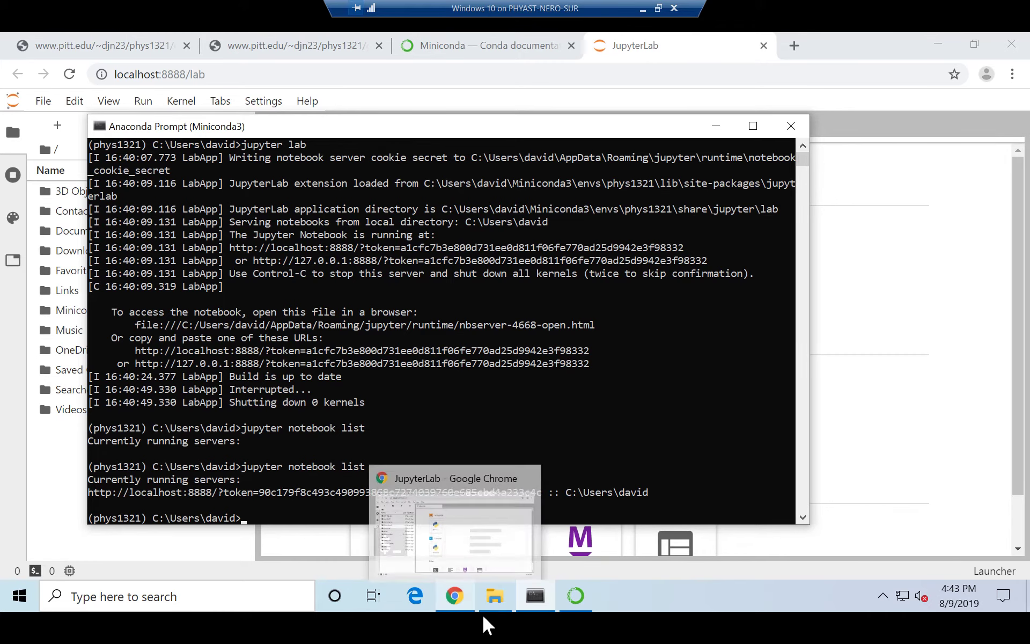
click(413, 606)
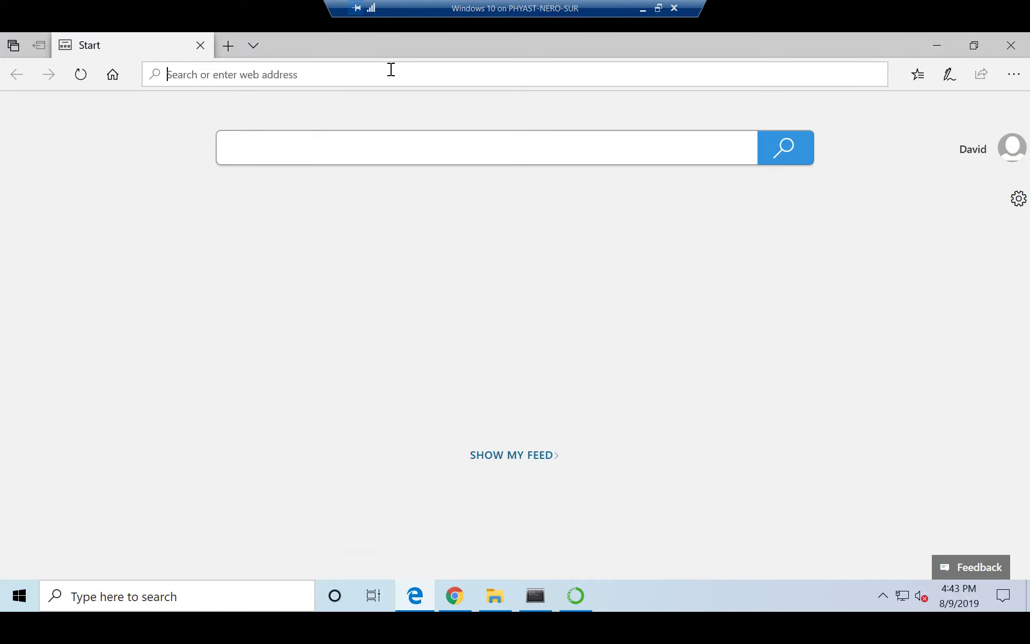
key(ctrl+v)
key(Return)
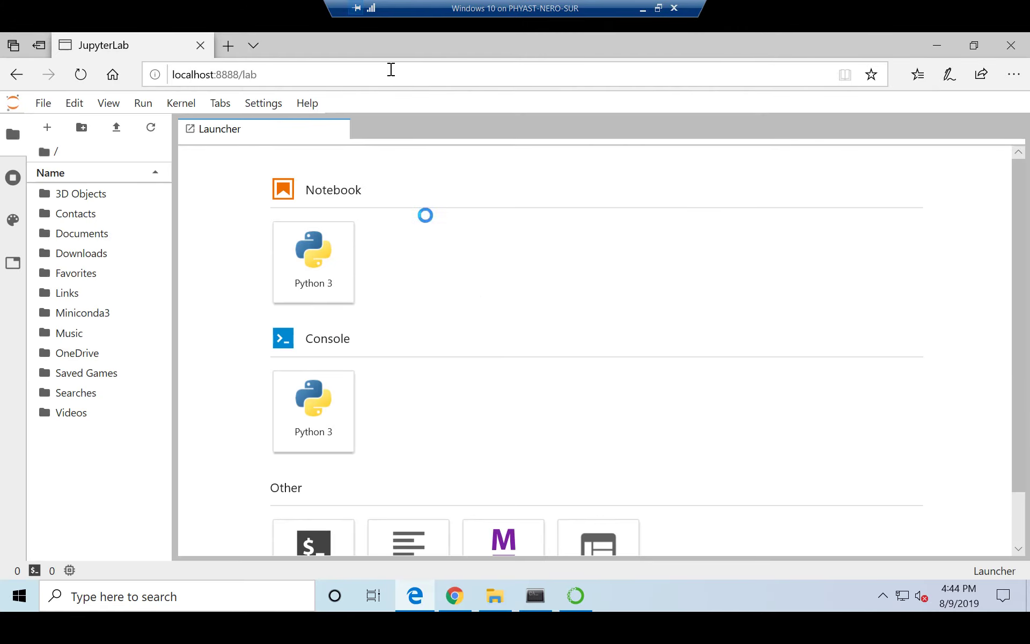
Return to JupyterLab in Chrome, shut down its server, and close the JupyterLab browser tab
mouse_move(534, 599)
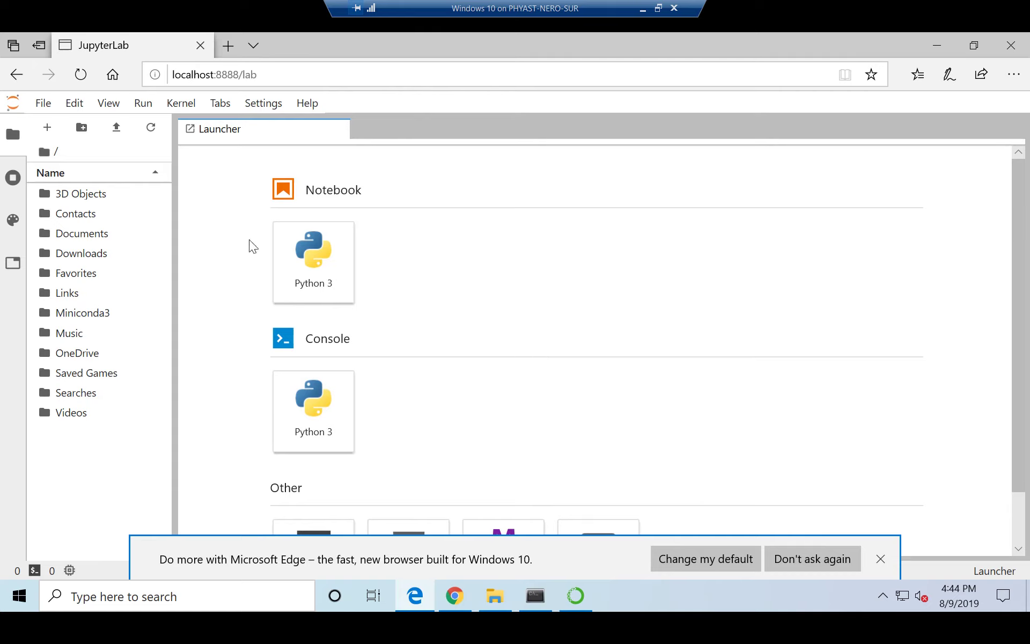
click(464, 600)
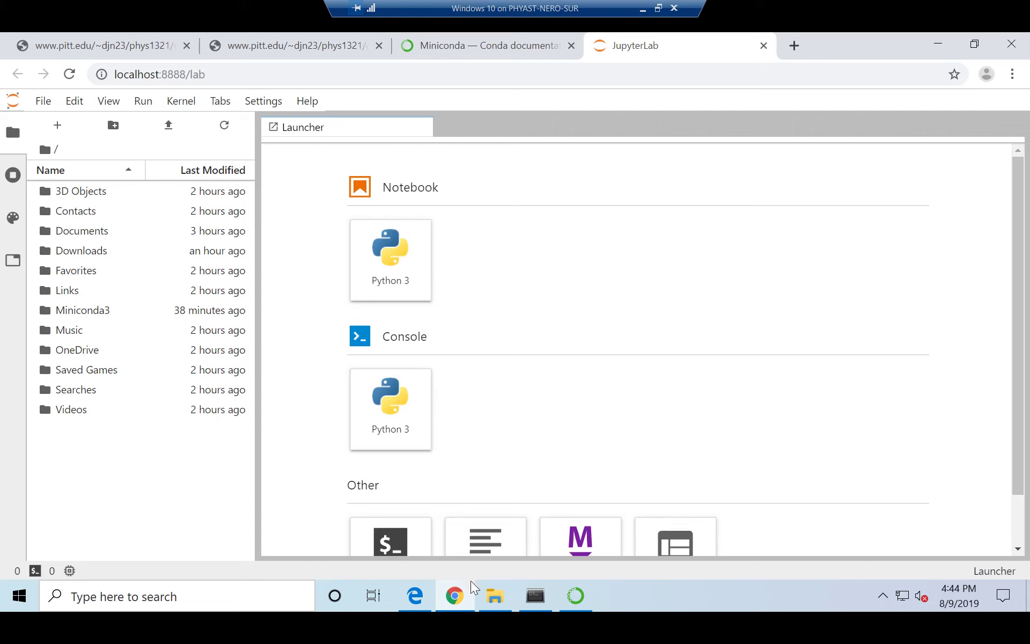
click(536, 596)
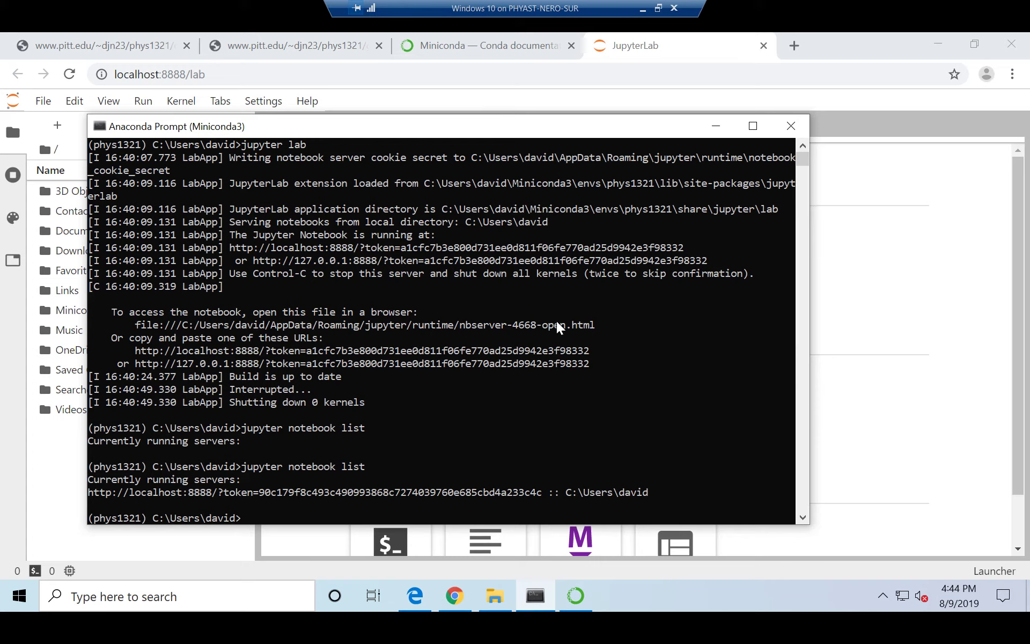
click(885, 124)
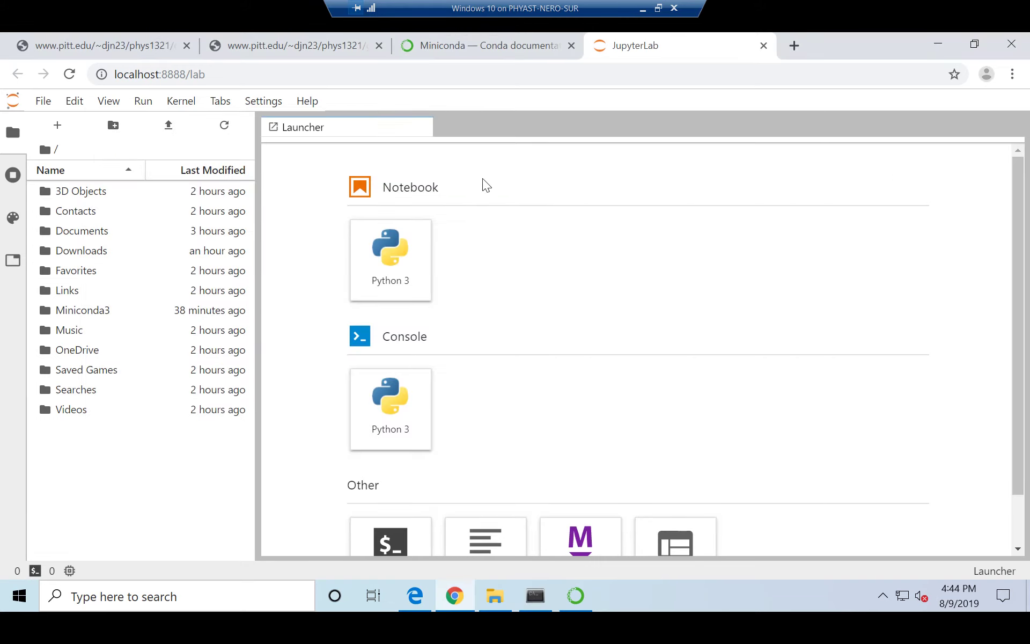
click(39, 103)
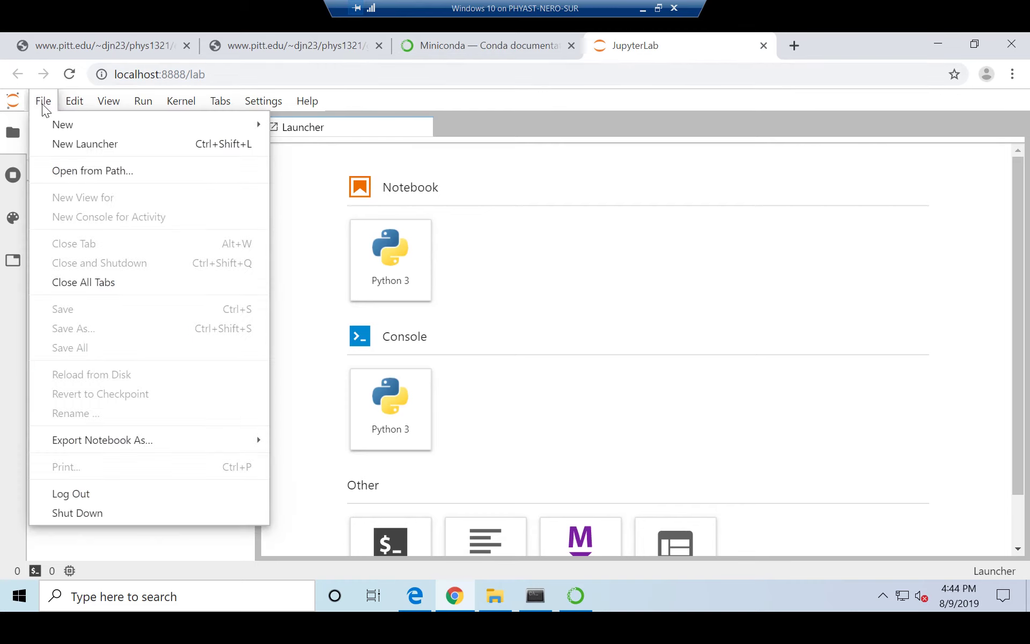
click(73, 512)
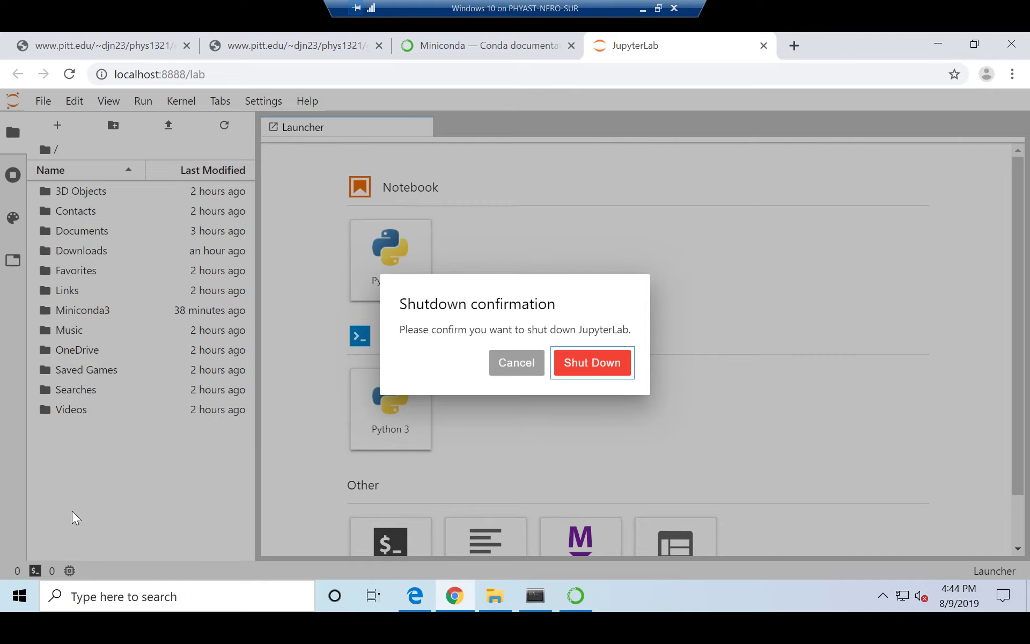
click(603, 357)
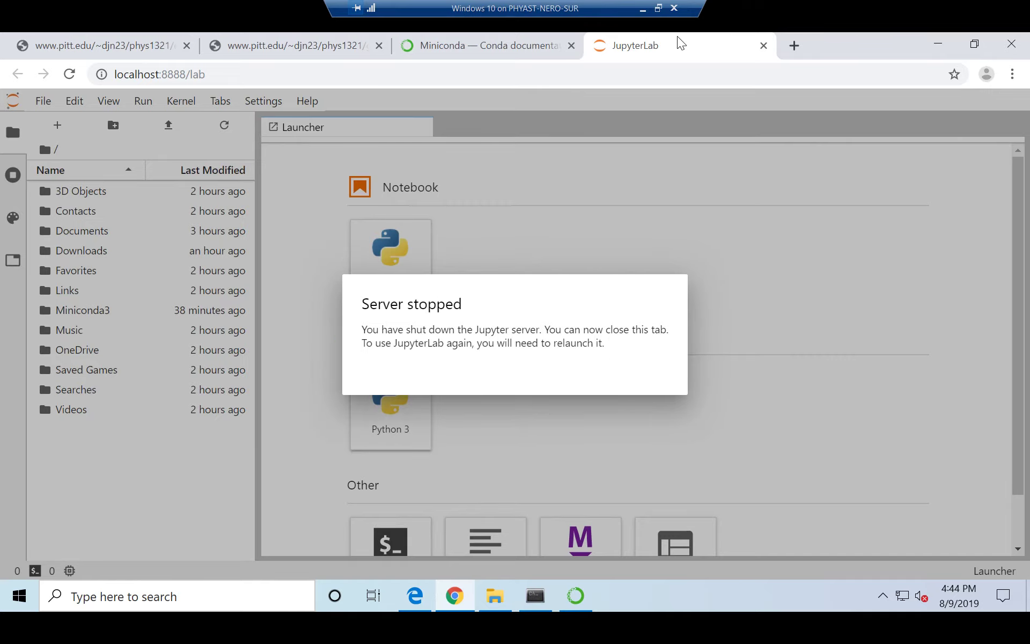
click(763, 46)
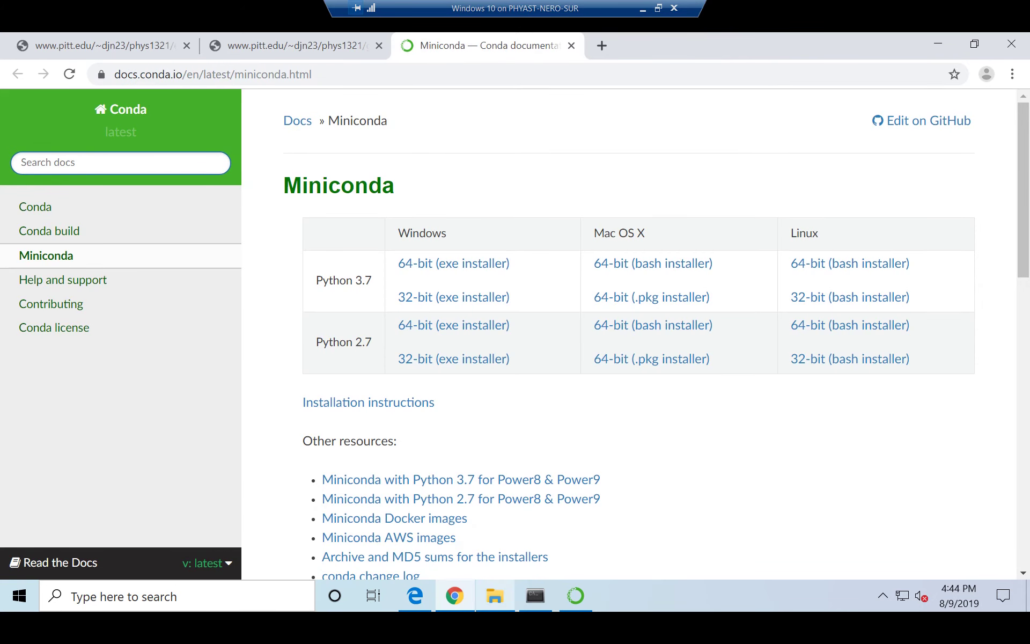
Rerun jupyter notebook list in the Anaconda Prompt to check for running servers
click(537, 597)
click(497, 457)
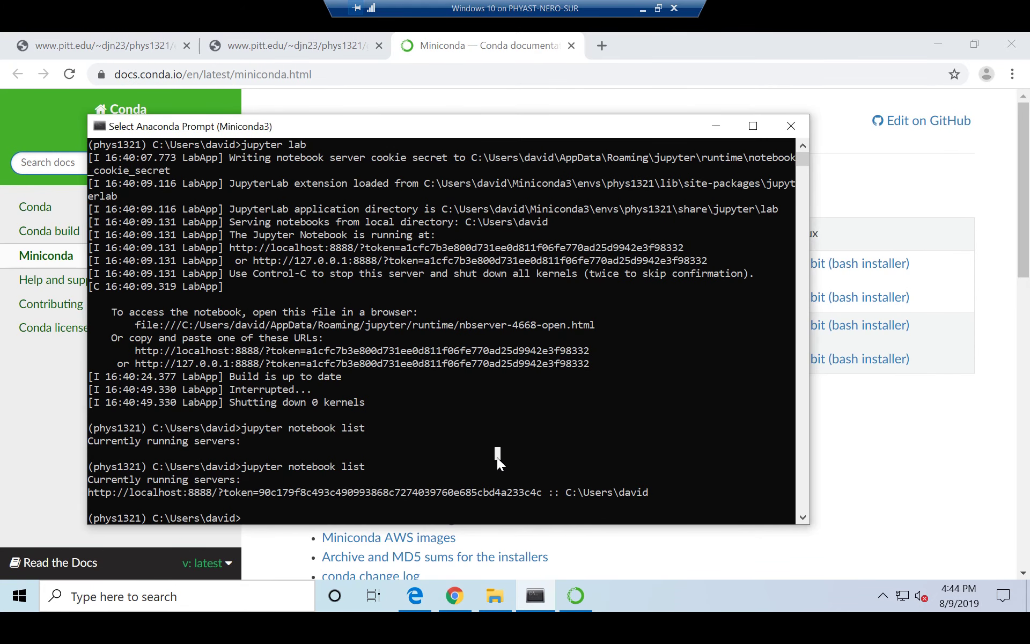
key(Up)
key(Return)
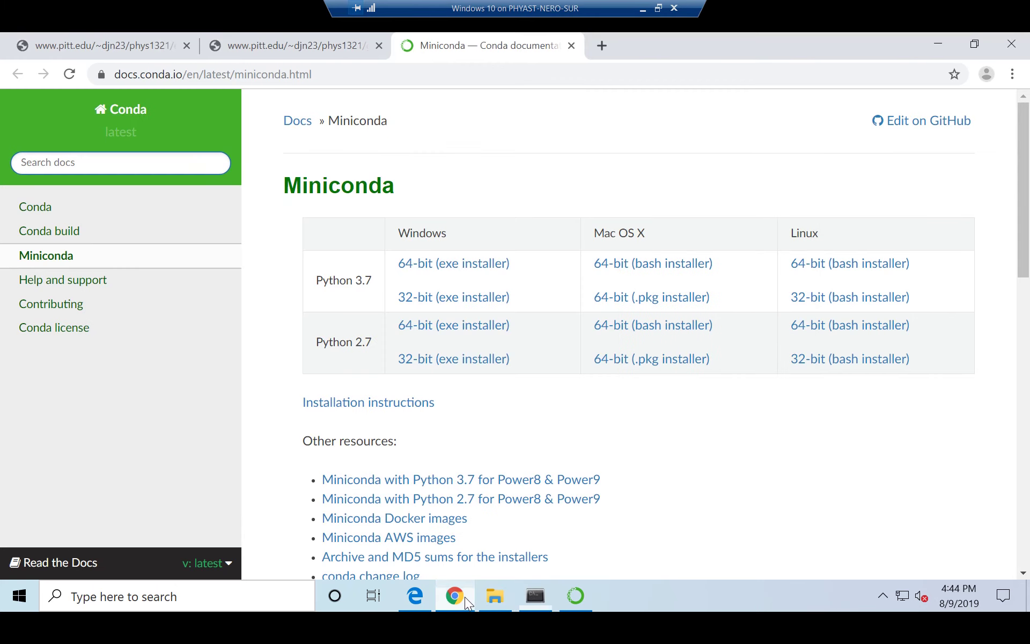
Switch to Microsoft Edge and check the JupyterLab session's connection to the server
click(465, 597)
click(456, 595)
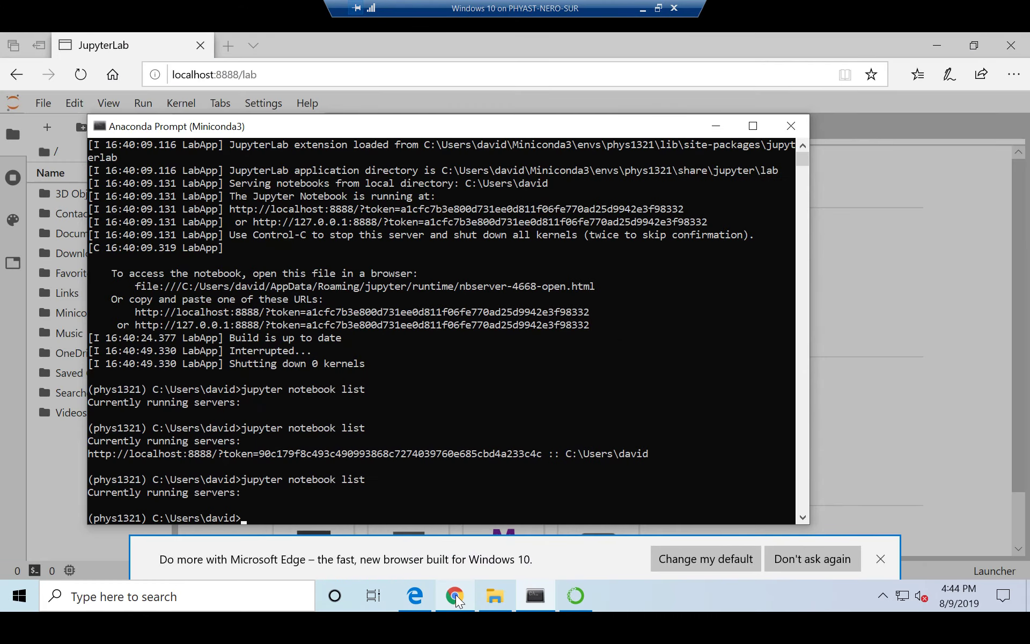
click(456, 594)
click(415, 596)
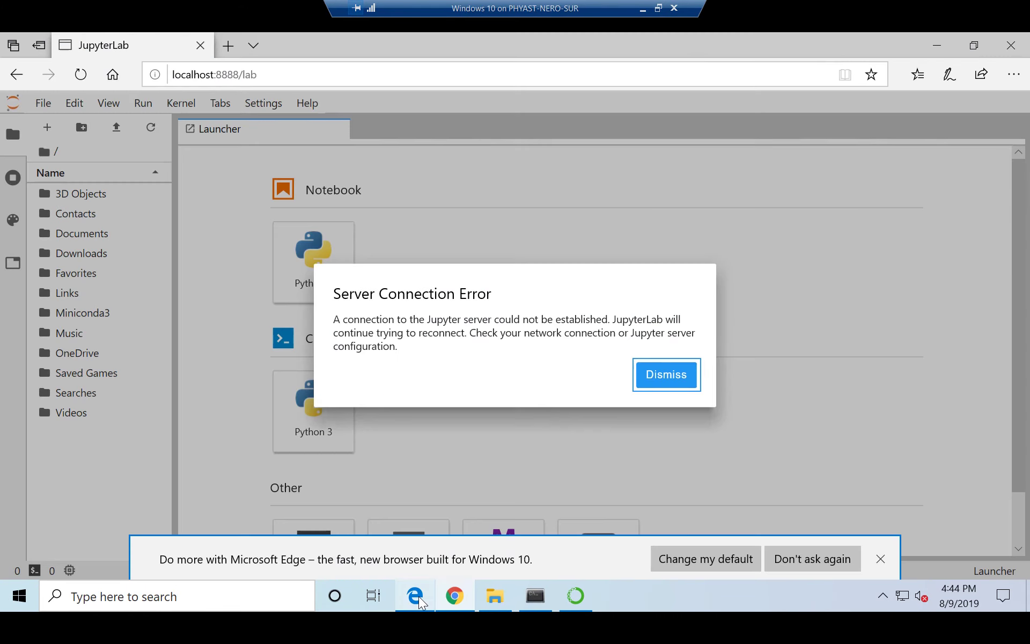